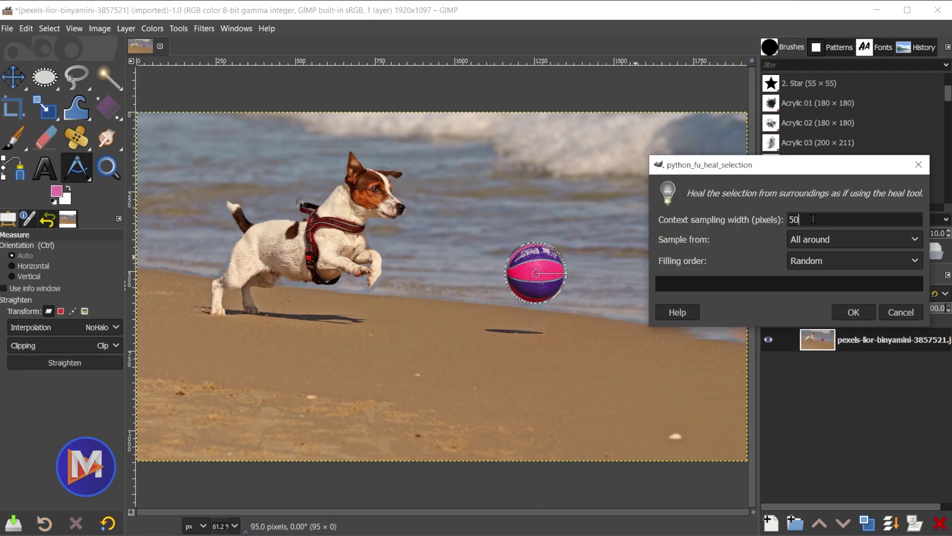
Apply Heal Selection so the basketball is replaced with sand and sea
{"action": "left_click", "coordinate": [851, 313]}
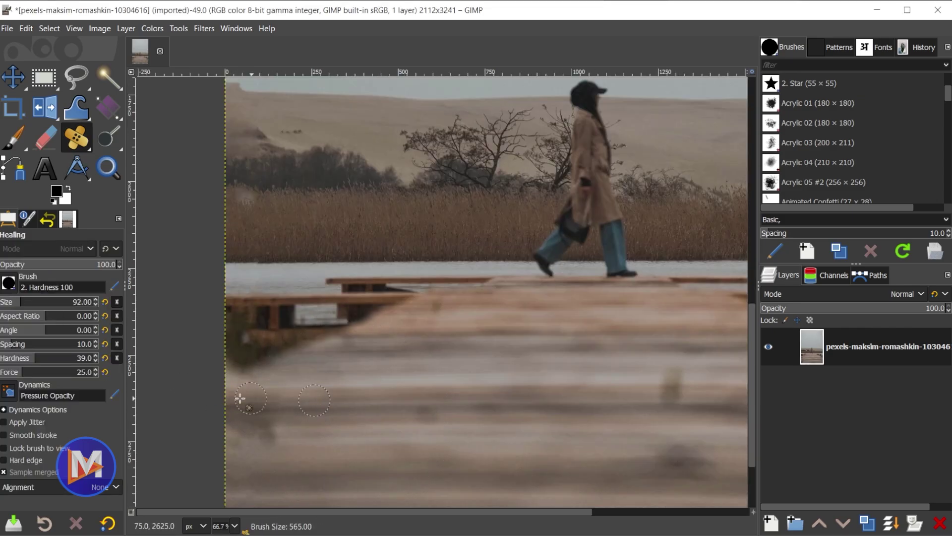
{"action": "scroll", "coordinate": [440, 456], "scroll_direction": "down", "scroll_amount": 3}
{"action": "scroll", "coordinate": [631, 346], "scroll_direction": "up", "scroll_amount": 4}
{"action": "scroll", "coordinate": [548, 278], "scroll_direction": "up", "scroll_amount": 1}
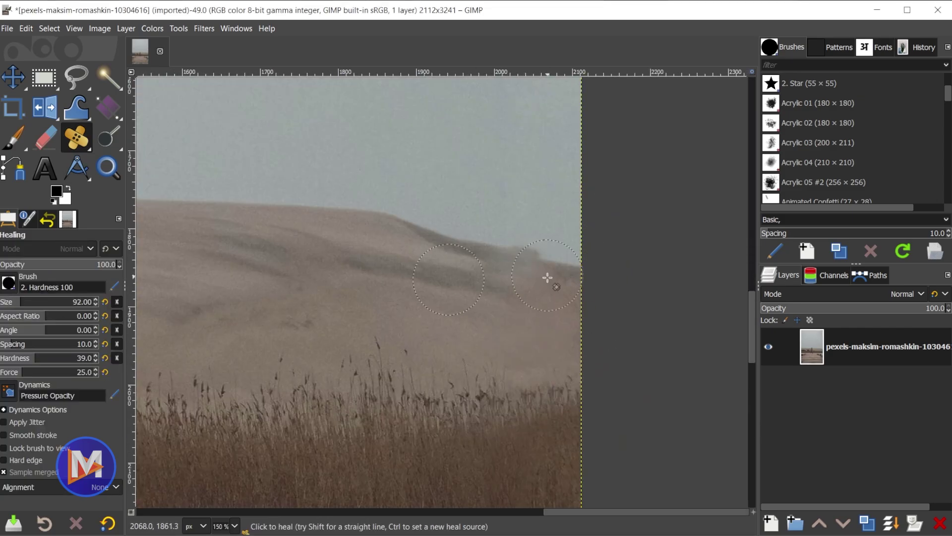
{"action": "scroll", "coordinate": [547, 278], "scroll_direction": "down", "scroll_amount": 3}
{"action": "scroll", "coordinate": [541, 347], "scroll_direction": "up", "scroll_amount": 2}
{"action": "key", "text": "c"}
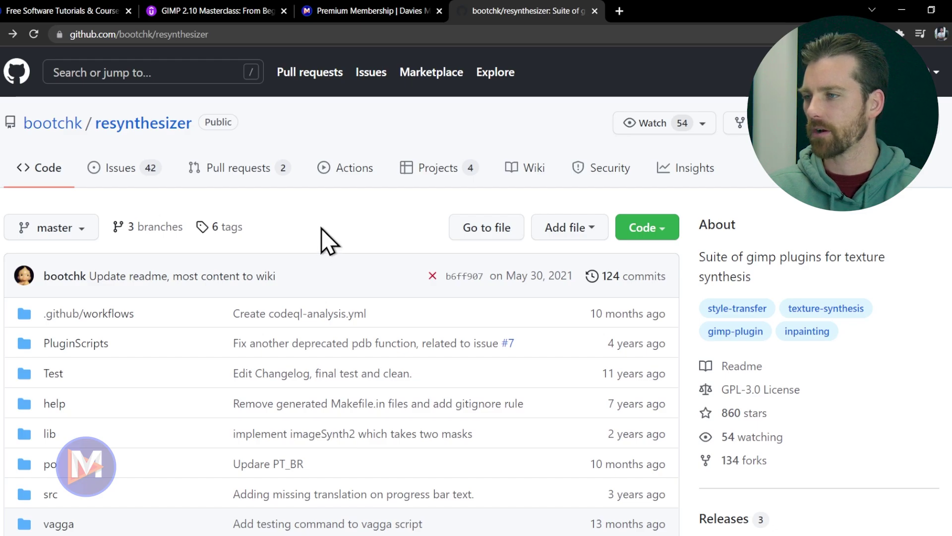
Scroll the bootchk/resynthesizer repository and open README.md
{"action": "scroll", "coordinate": [325, 241], "scroll_direction": "down", "scroll_amount": 3}
{"action": "scroll", "coordinate": [330, 238], "scroll_direction": "down", "scroll_amount": 4}
{"action": "scroll", "coordinate": [333, 247], "scroll_direction": "down", "scroll_amount": 1}
{"action": "scroll", "coordinate": [329, 247], "scroll_direction": "down", "scroll_amount": 3}
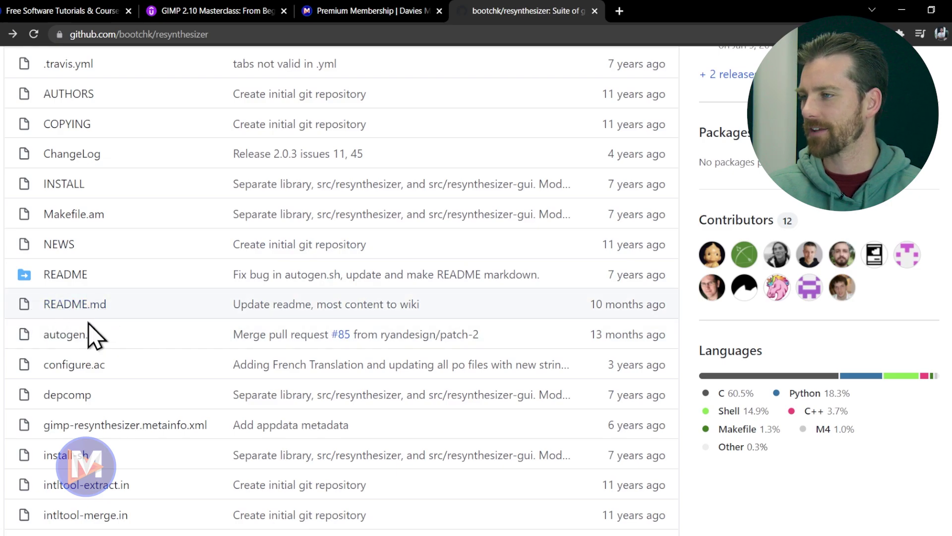
{"action": "left_click", "coordinate": [56, 306]}
Scroll the README down to its Installation section for Linux, Windows and macOS
{"action": "scroll", "coordinate": [2, 390], "scroll_direction": "down", "scroll_amount": 3}
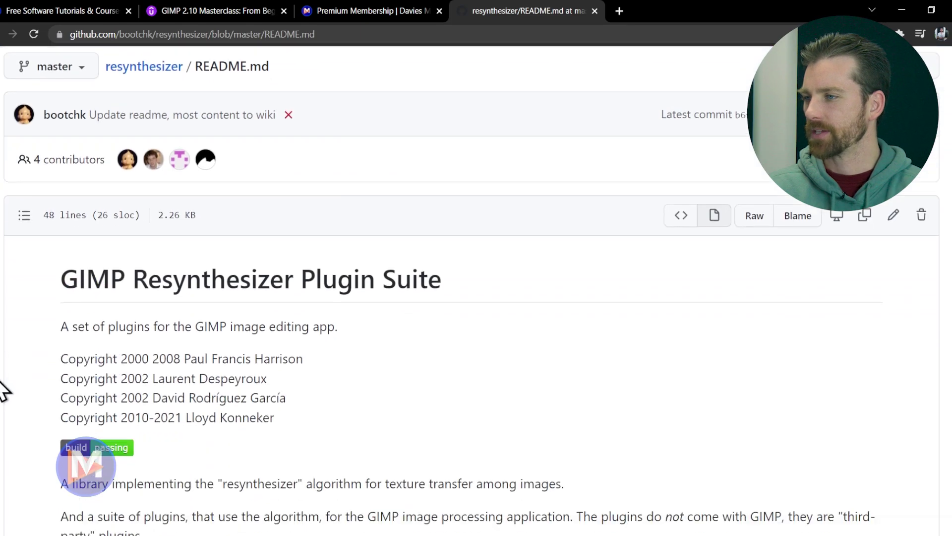
{"action": "scroll", "coordinate": [1, 387], "scroll_direction": "down", "scroll_amount": 4}
{"action": "scroll", "coordinate": [5, 382], "scroll_direction": "down", "scroll_amount": 2}
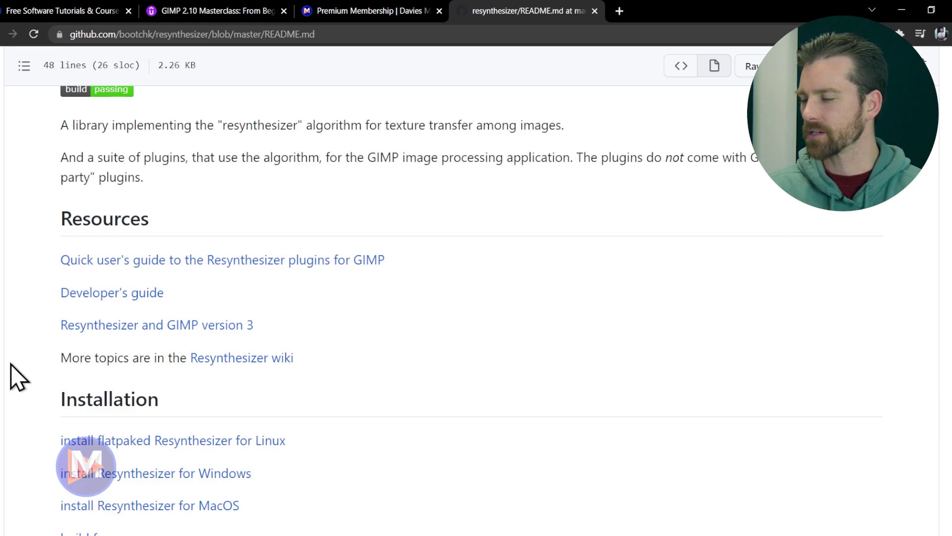
{"action": "scroll", "coordinate": [80, 347], "scroll_direction": "down", "scroll_amount": 2}
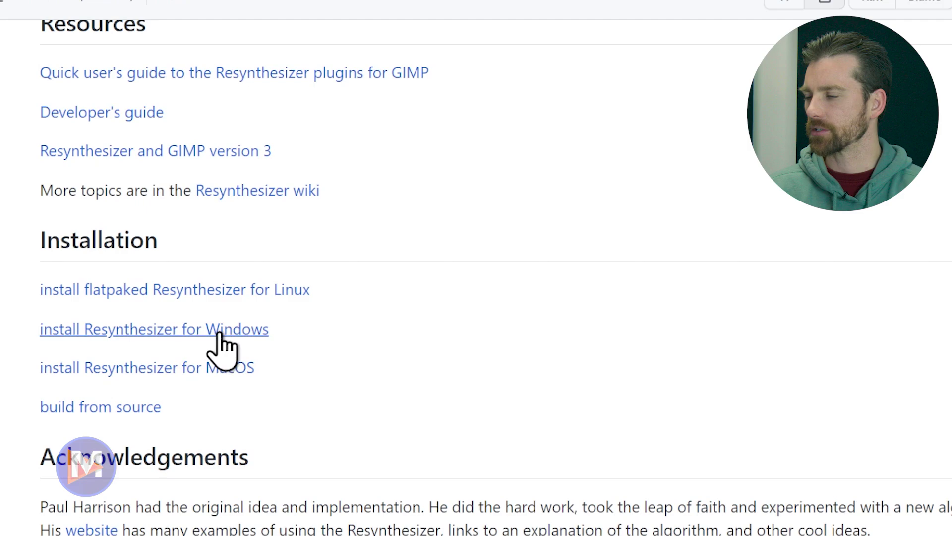
Follow the Windows install link to the Resynthesizer_v1.0-i686.zip page and select its file name
{"action": "left_click", "coordinate": [188, 335]}
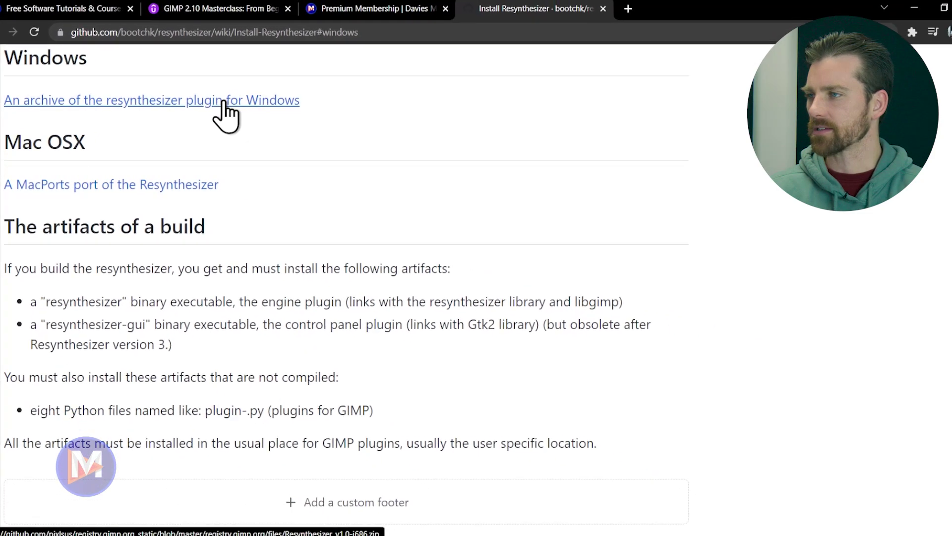
{"action": "left_click", "coordinate": [247, 89]}
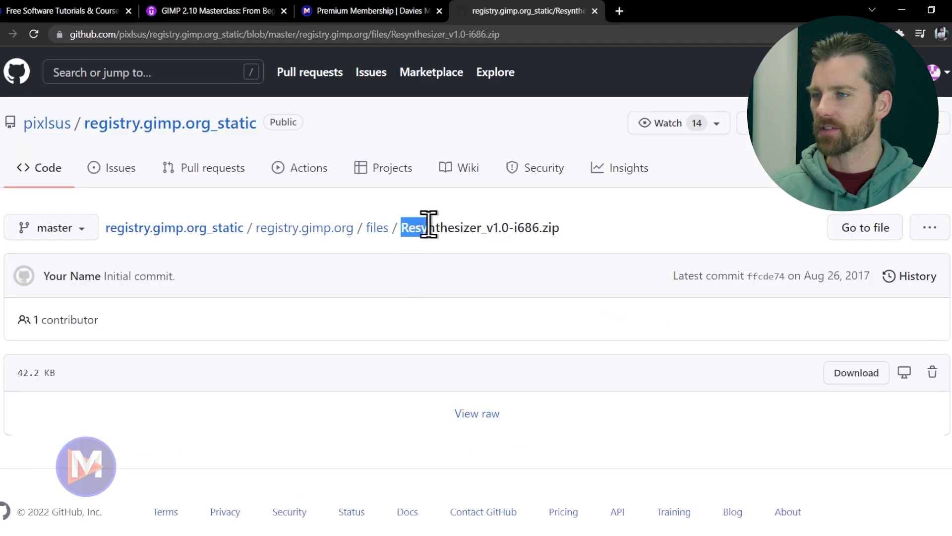
{"action": "left_click_drag", "start_coordinate": [428, 224], "coordinate": [560, 227]}
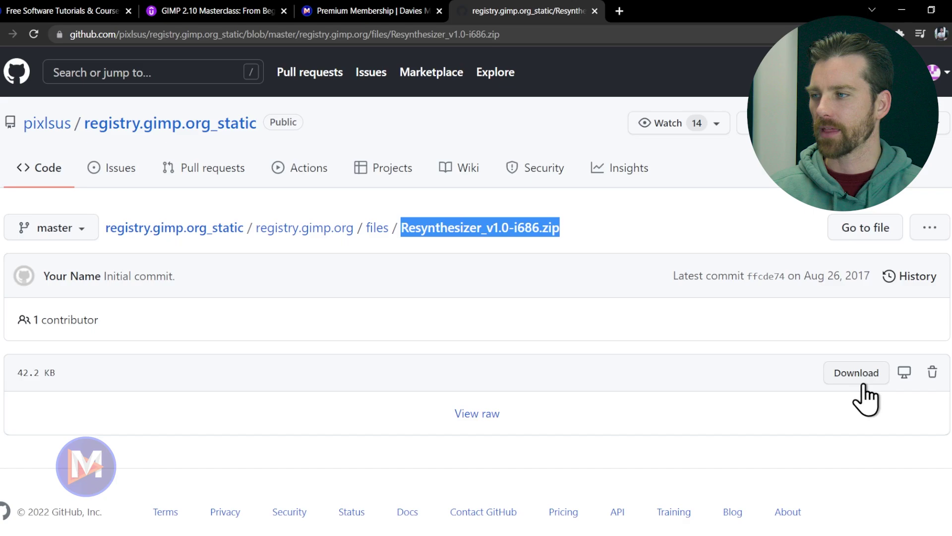
Save Resynthesizer_v1.0-i686.zip into Downloads and show it in its folder
{"action": "left_click", "coordinate": [845, 374]}
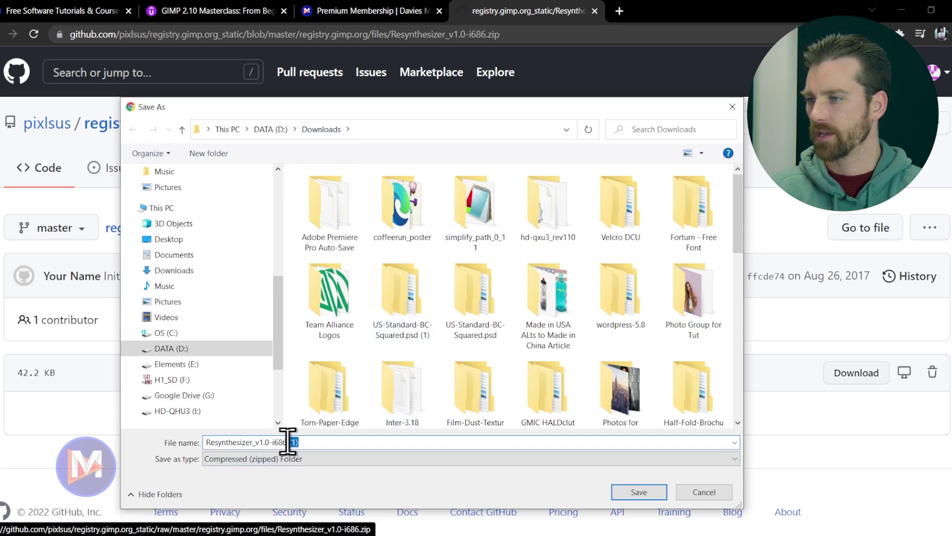
{"action": "left_click", "coordinate": [639, 492]}
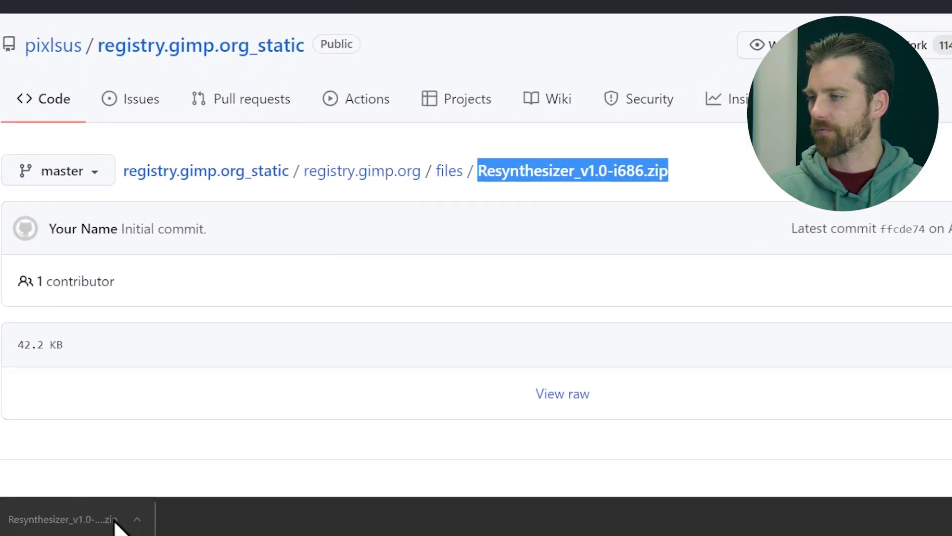
{"action": "left_click", "coordinate": [137, 519]}
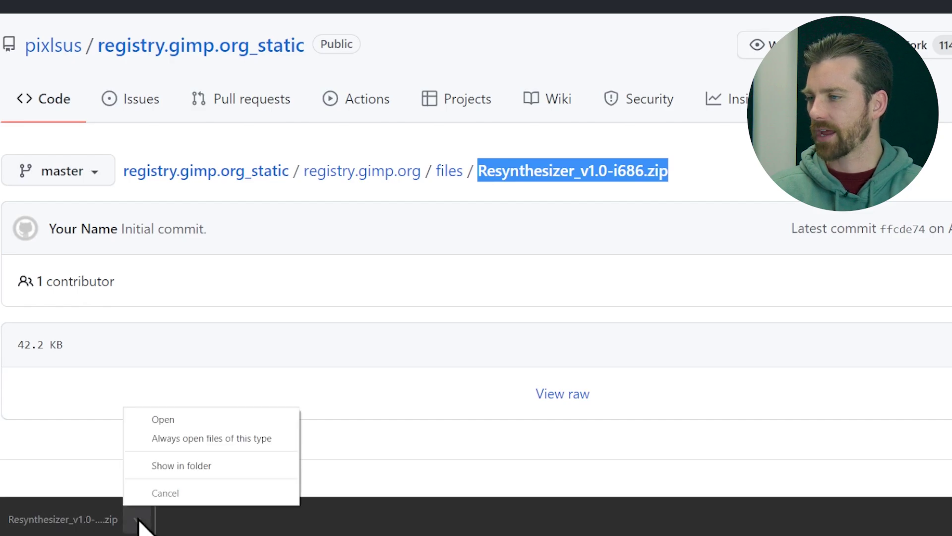
{"action": "left_click", "coordinate": [182, 465]}
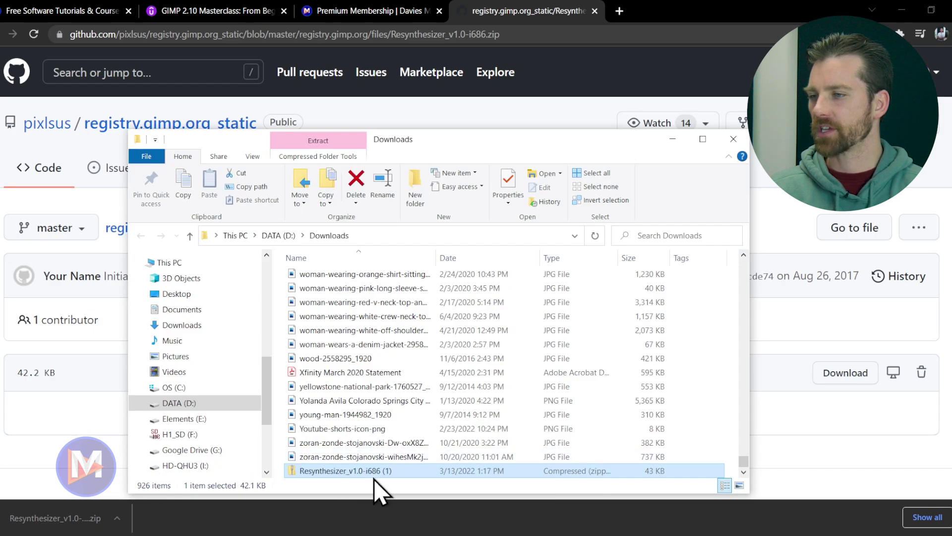
Extract All the Resynthesizer zip into the suggested Resynthesizer_v1.0-i686 (1) folder
{"action": "right_click", "coordinate": [338, 469]}
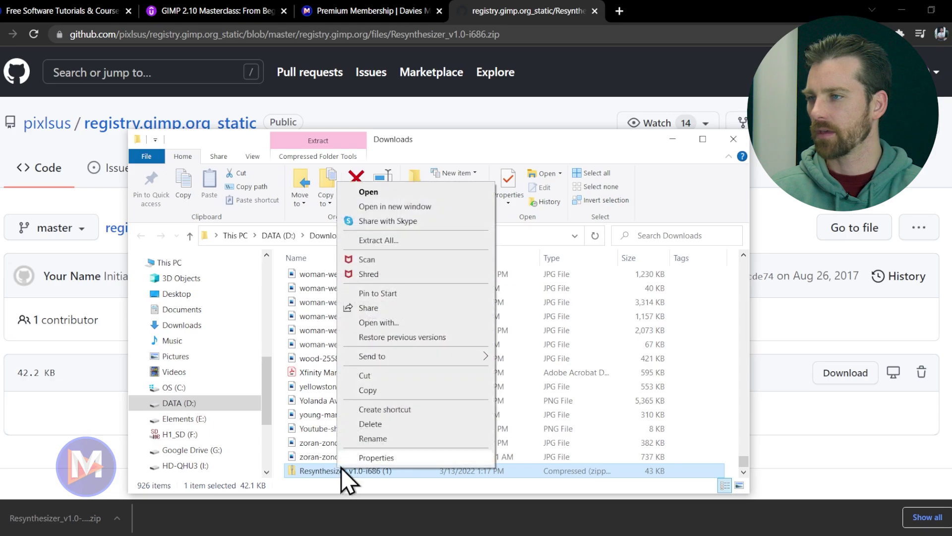
{"action": "left_click", "coordinate": [411, 243]}
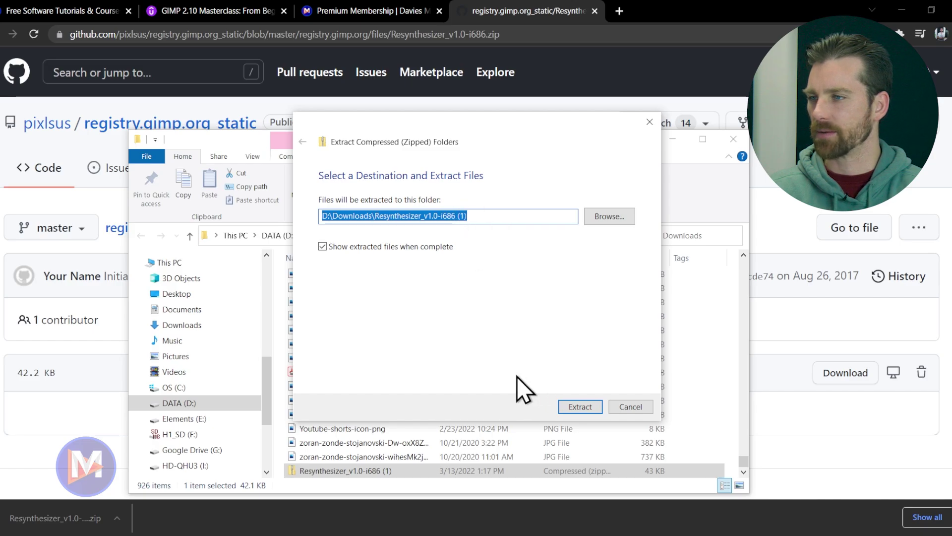
{"action": "left_click", "coordinate": [585, 406]}
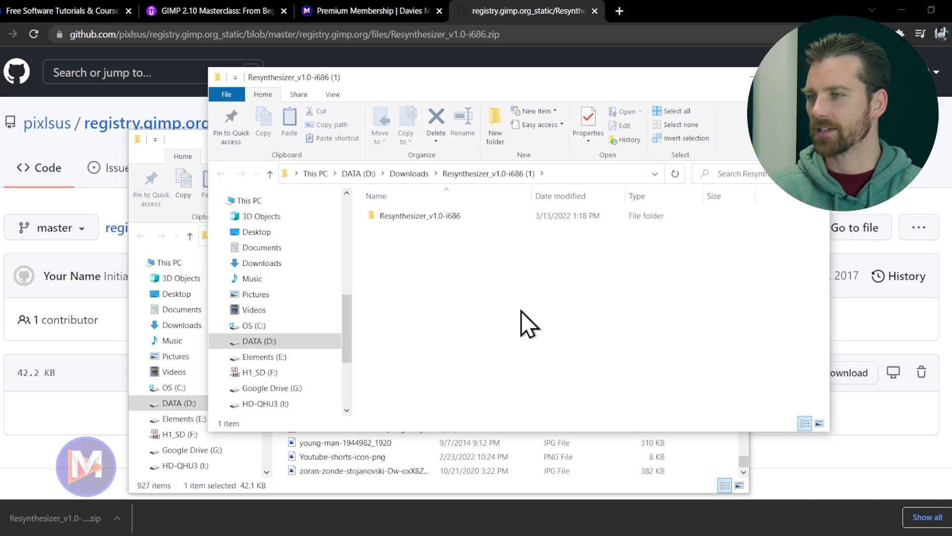
Open the extracted Resynthesizer_v1.0-i686 folder to view its 12 plugin files
{"action": "double_click", "coordinate": [422, 216]}
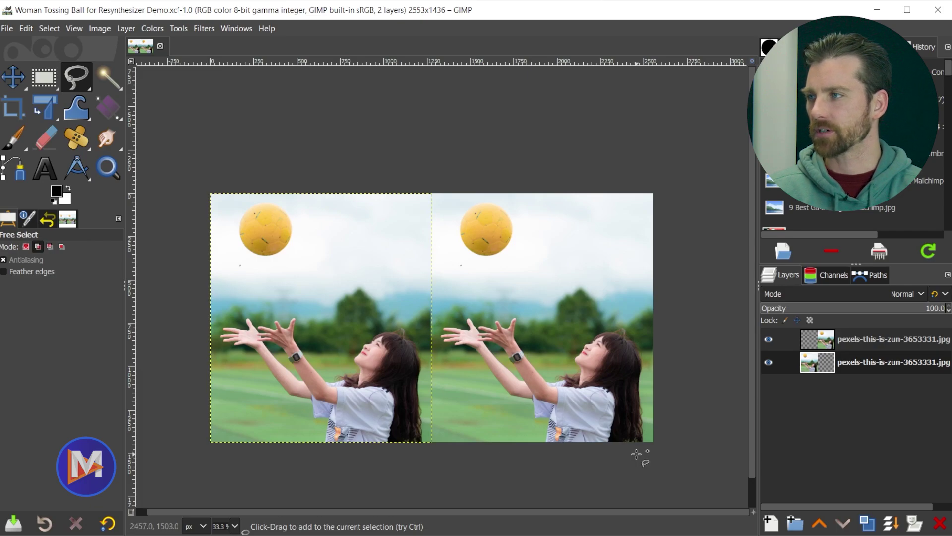
In Preferences > Folders > Plug-ins, show AppData\Roaming\GIMP\2.10\plug-ins in File Explorer
{"action": "left_click", "coordinate": [23, 29]}
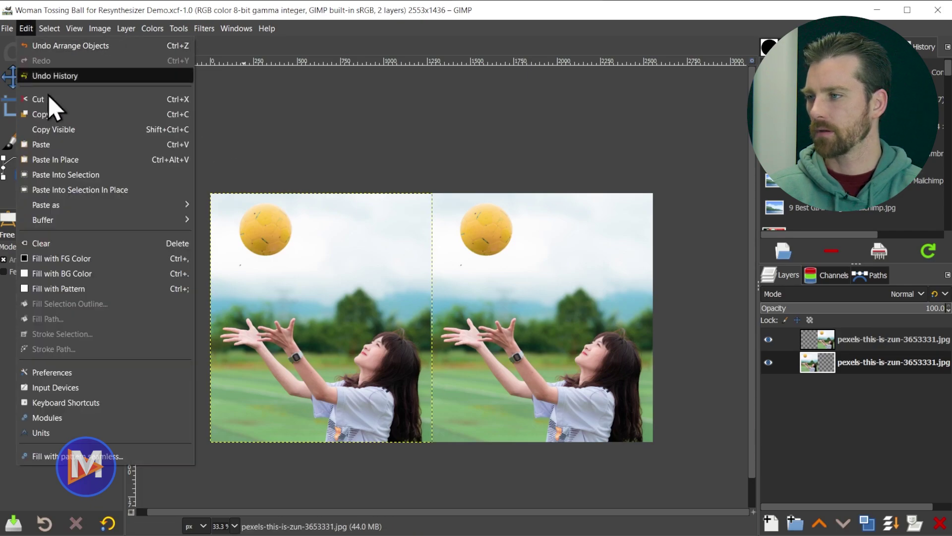
{"action": "left_click", "coordinate": [90, 375]}
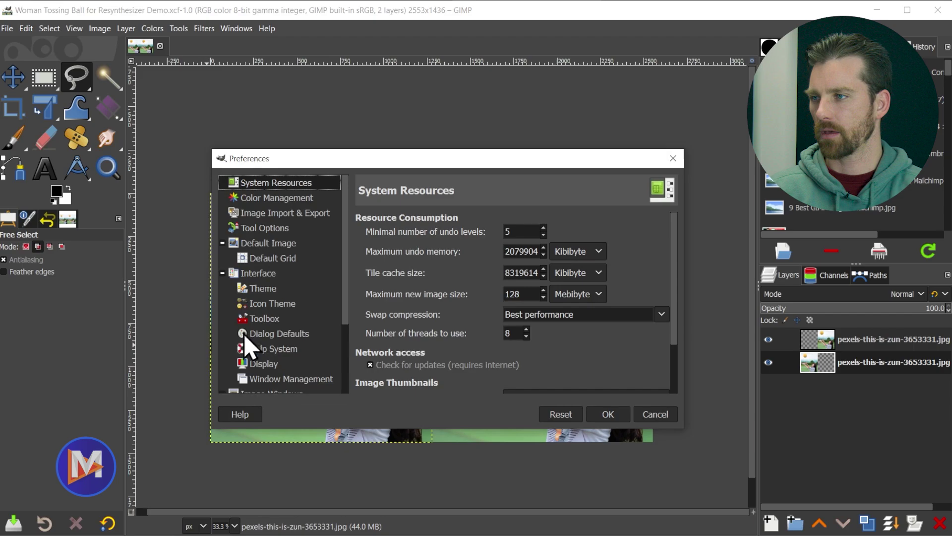
{"action": "scroll", "coordinate": [320, 201], "scroll_direction": "down", "scroll_amount": 1}
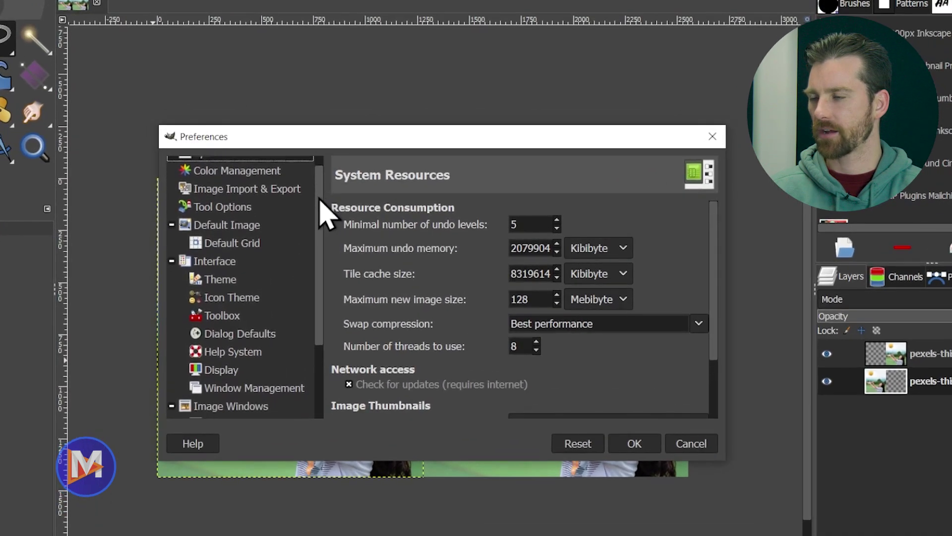
{"action": "left_click_drag", "start_coordinate": [320, 199], "coordinate": [320, 278]}
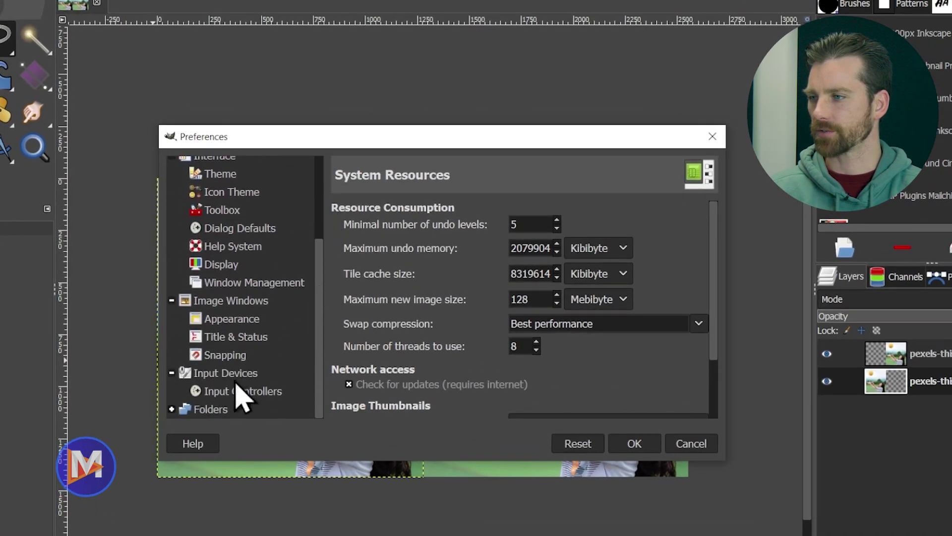
{"action": "left_click", "coordinate": [172, 409]}
{"action": "left_click_drag", "start_coordinate": [319, 259], "coordinate": [323, 403]}
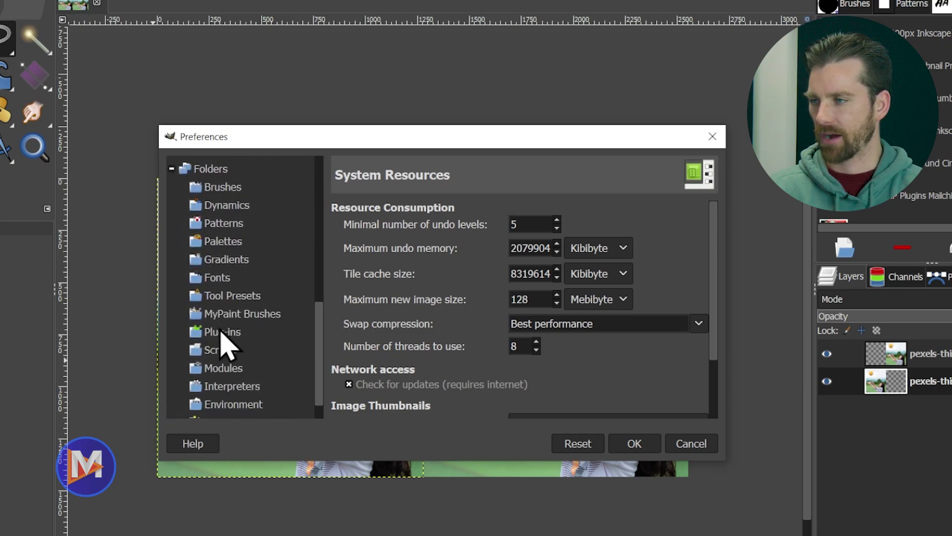
{"action": "left_click", "coordinate": [221, 342]}
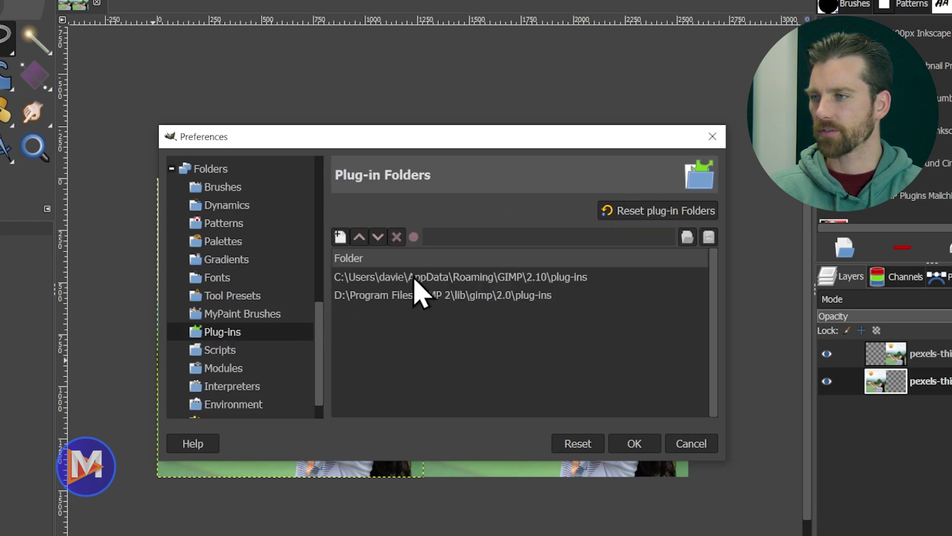
{"action": "left_click", "coordinate": [478, 276]}
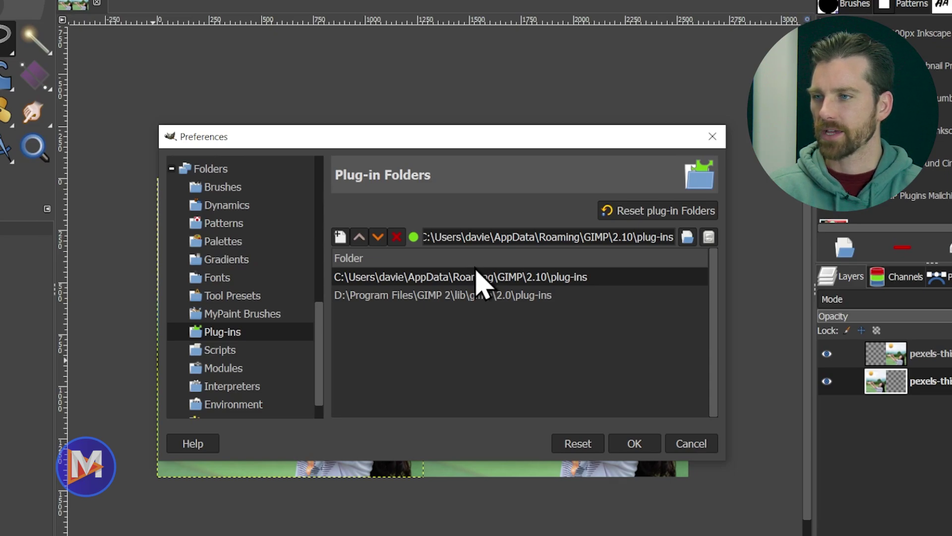
{"action": "left_click", "coordinate": [708, 238]}
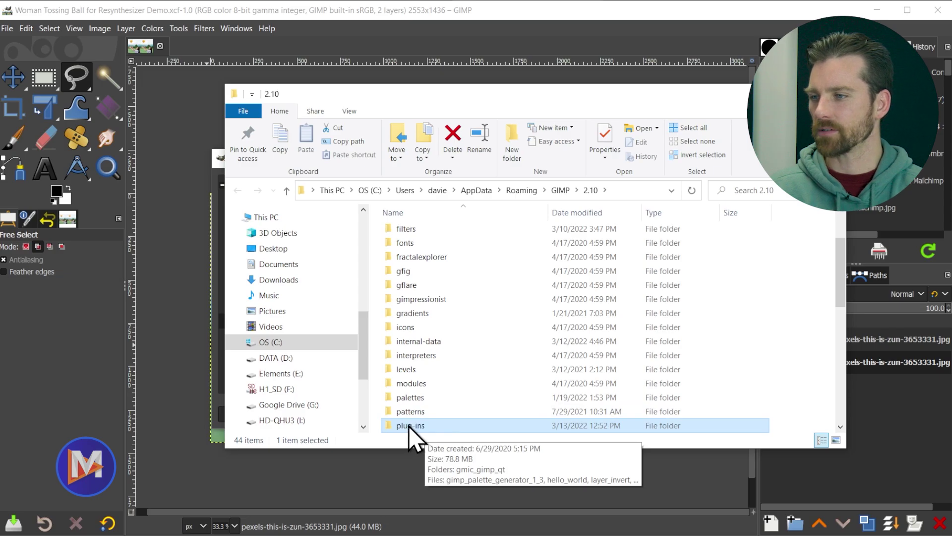
Open GIMP's plug-ins folder, showing its seven existing items
{"action": "double_click", "coordinate": [409, 427]}
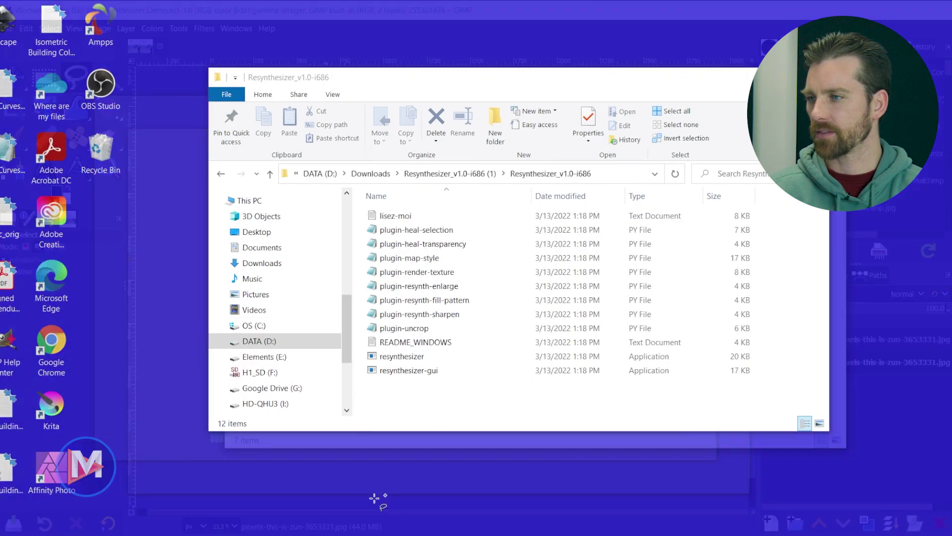
Select the six plugin .py files plus resynthesizer and resynthesizer-gui
{"action": "left_click", "coordinate": [377, 499]}
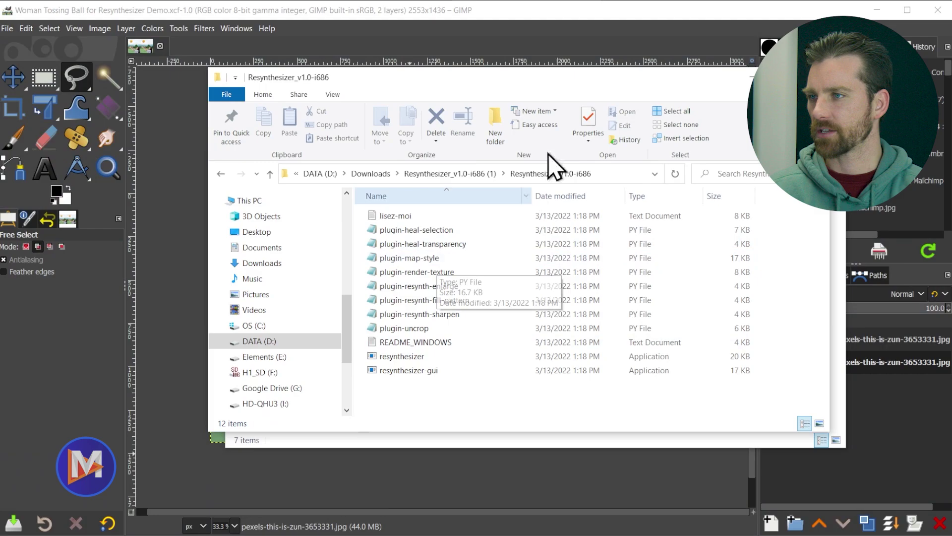
{"action": "left_click_drag", "start_coordinate": [499, 79], "coordinate": [318, 64]}
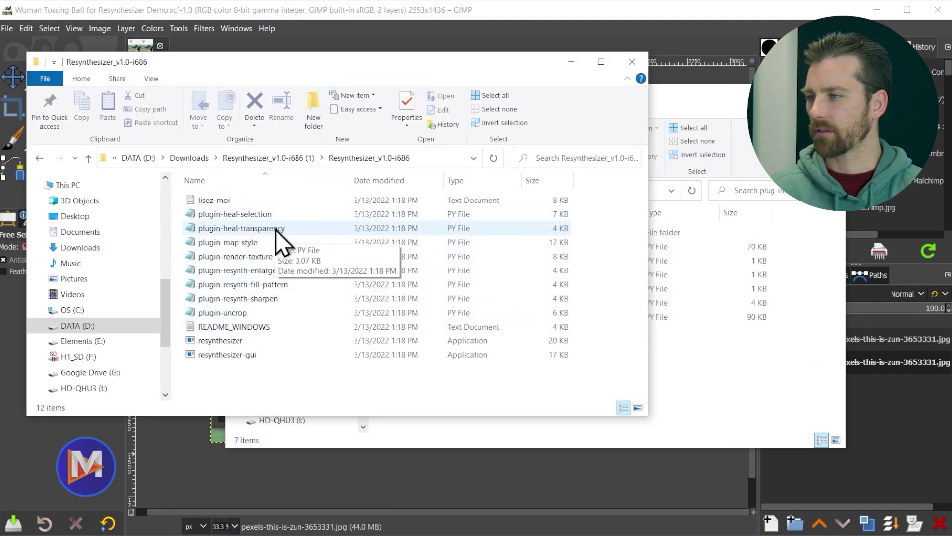
{"action": "left_click", "coordinate": [271, 218]}
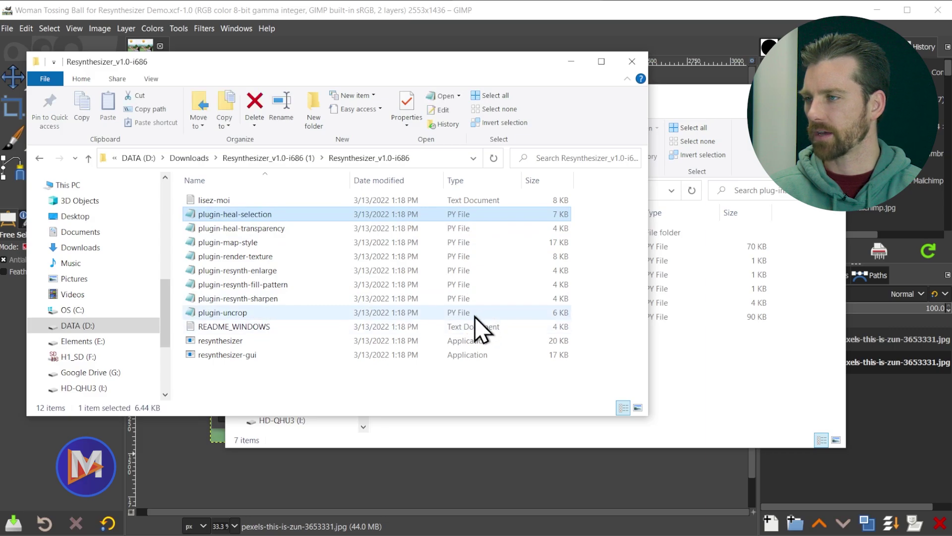
{"action": "left_click", "coordinate": [280, 229], "text": "ctrl"}
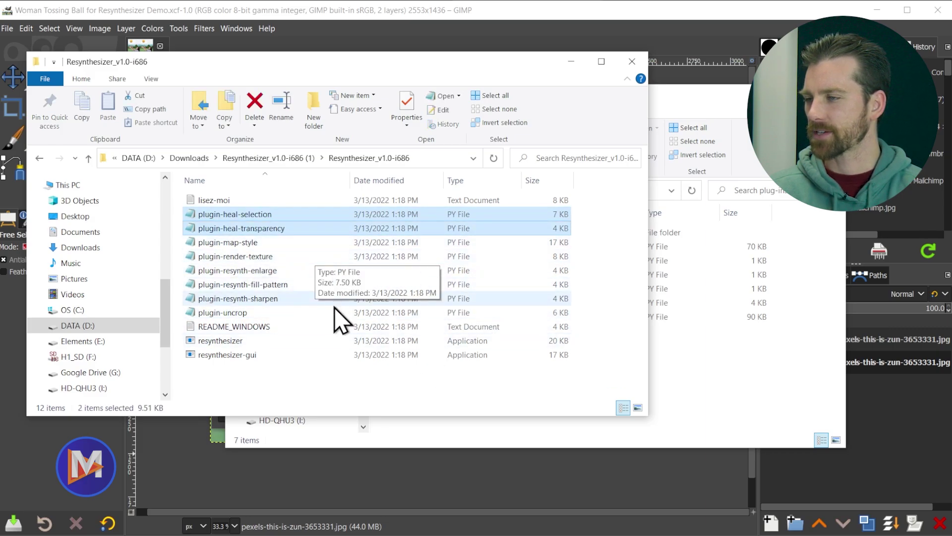
{"action": "left_click", "coordinate": [282, 258], "text": "ctrl"}
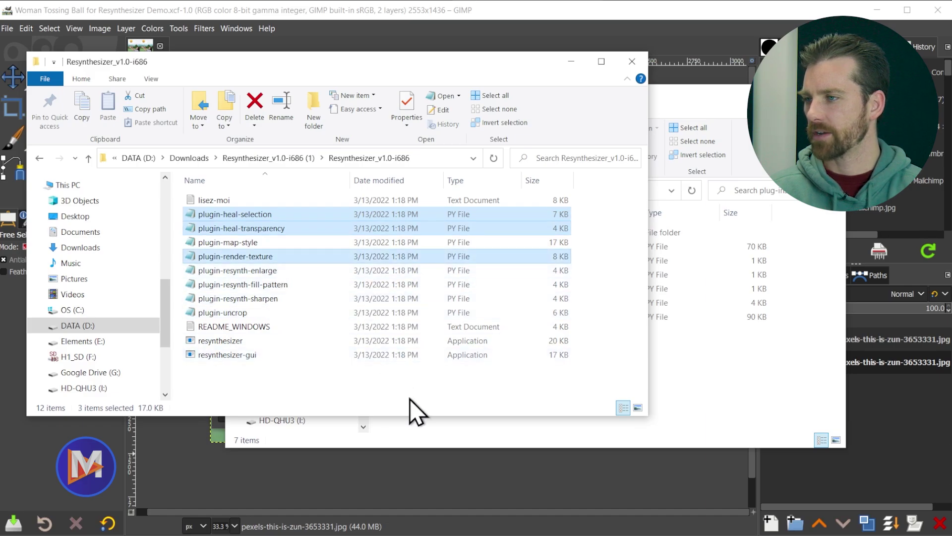
{"action": "left_click", "coordinate": [308, 271], "text": "ctrl"}
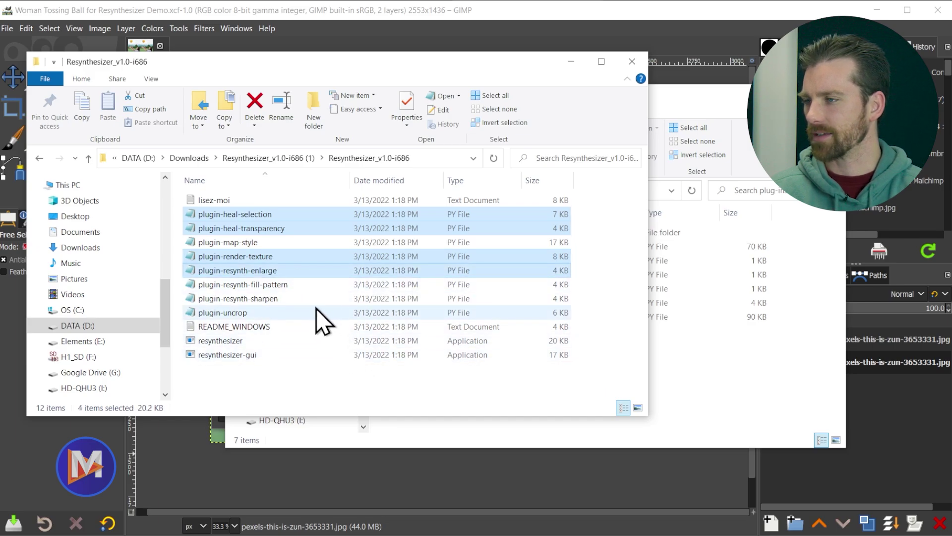
{"action": "left_click", "coordinate": [301, 286], "text": "ctrl"}
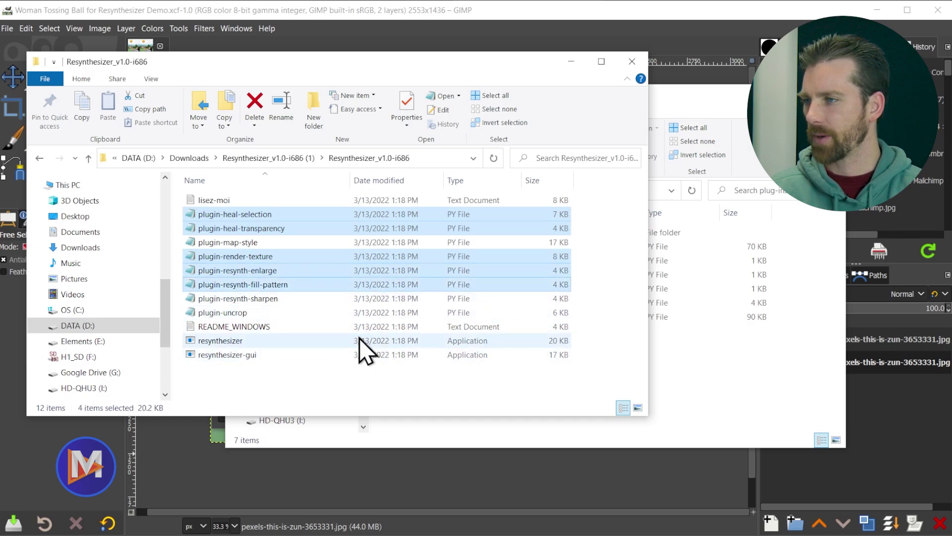
{"action": "left_click", "coordinate": [313, 299], "text": "ctrl"}
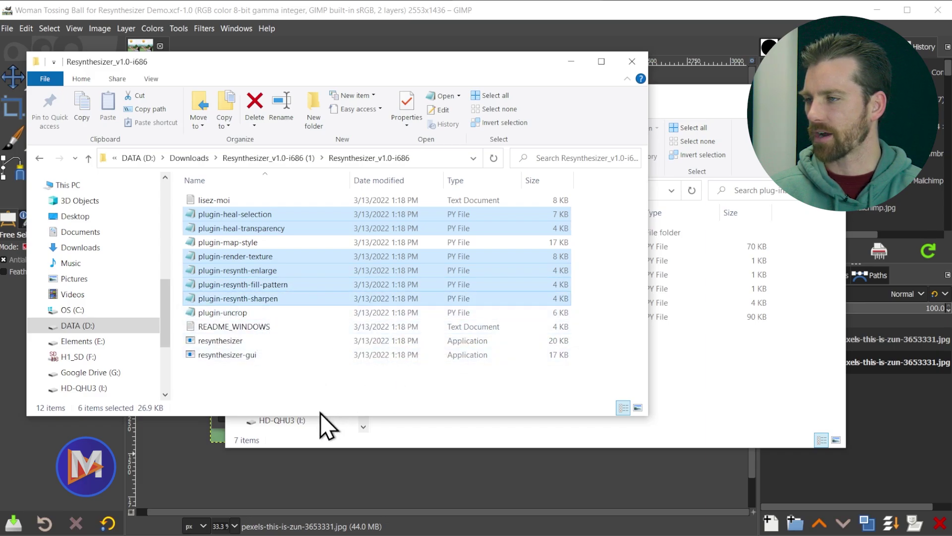
{"action": "left_click", "coordinate": [223, 341], "text": "ctrl"}
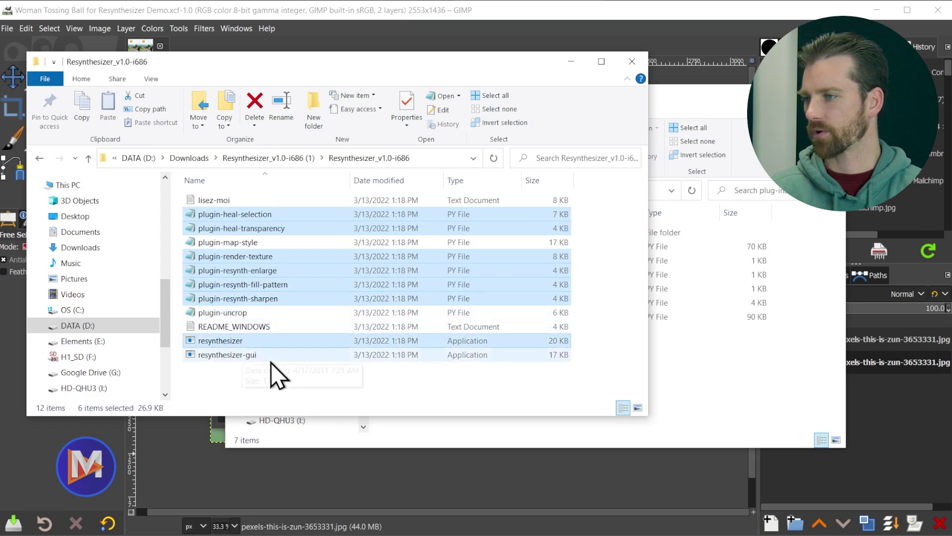
{"action": "left_click", "coordinate": [231, 360], "text": "ctrl"}
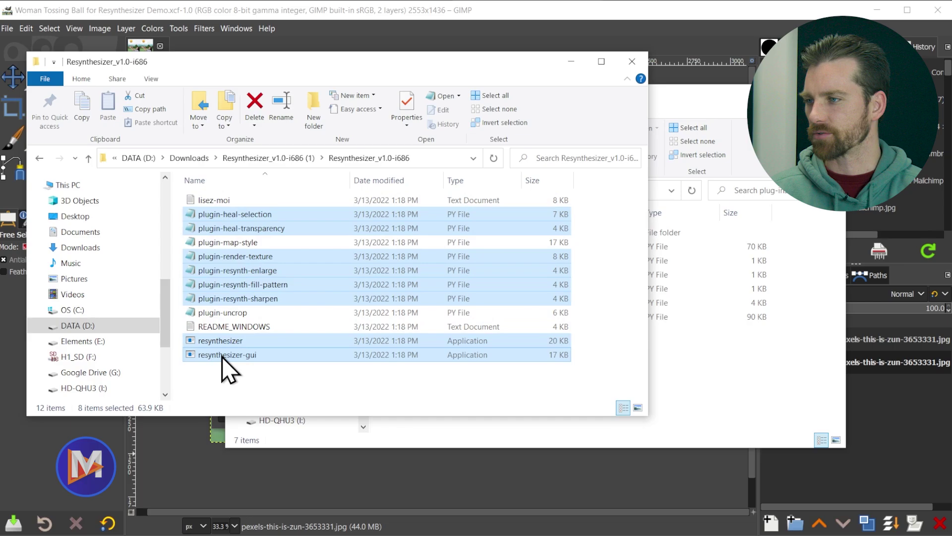
Copy the eight selected files into GIMP's plug-ins folder and close that window
{"action": "left_click_drag", "start_coordinate": [221, 356], "coordinate": [705, 376]}
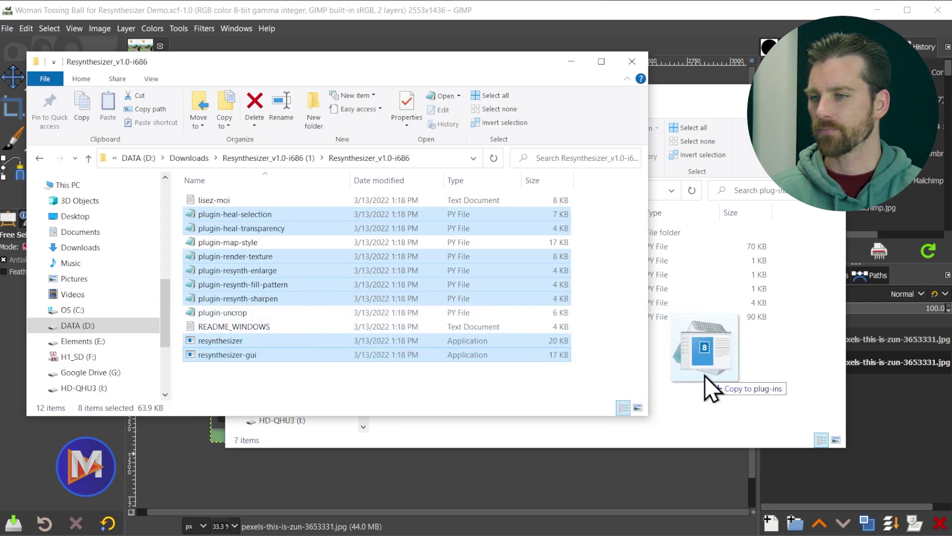
{"action": "left_click_drag", "start_coordinate": [705, 375], "coordinate": [703, 382]}
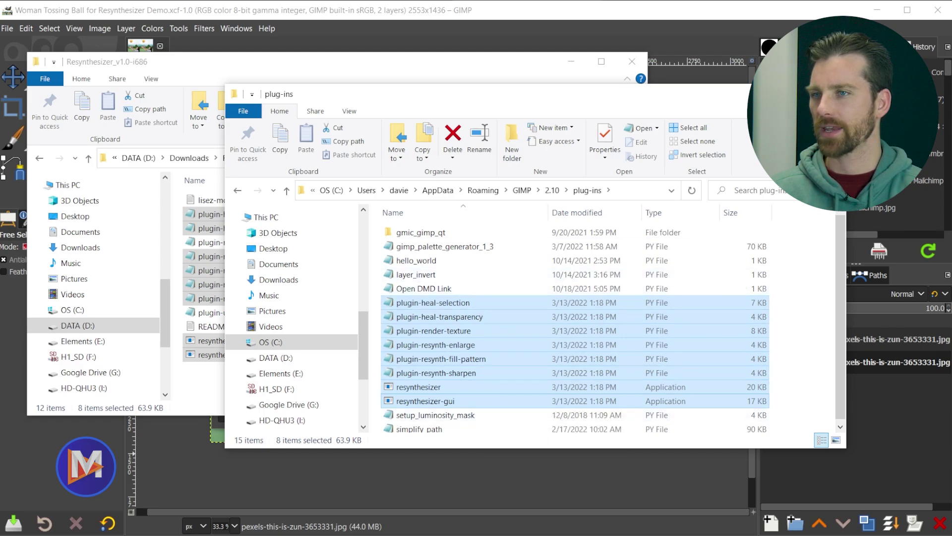
{"action": "left_click", "coordinate": [833, 94]}
Close the Resynthesizer folder and Preferences, then relaunch GIMP 2.10.30 from Windows search
{"action": "left_click", "coordinate": [632, 61]}
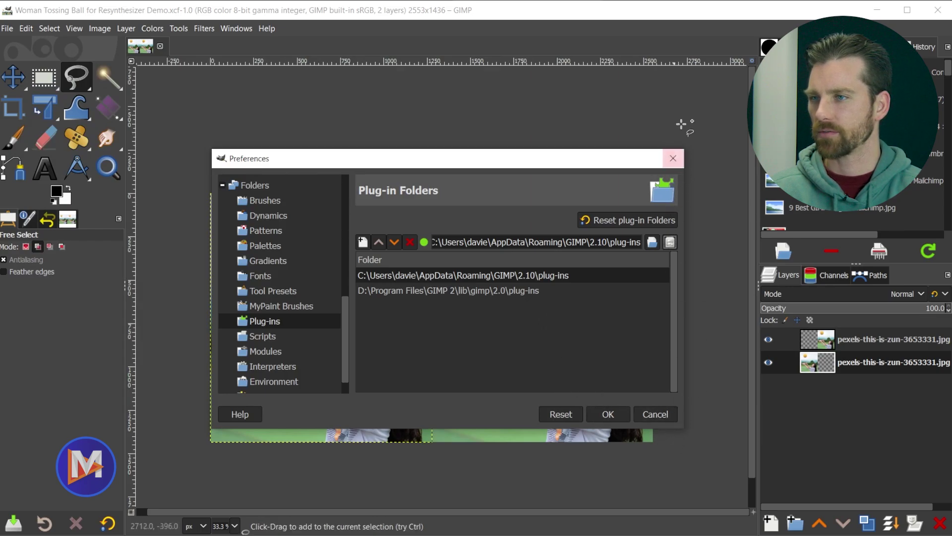
{"action": "left_click", "coordinate": [673, 159]}
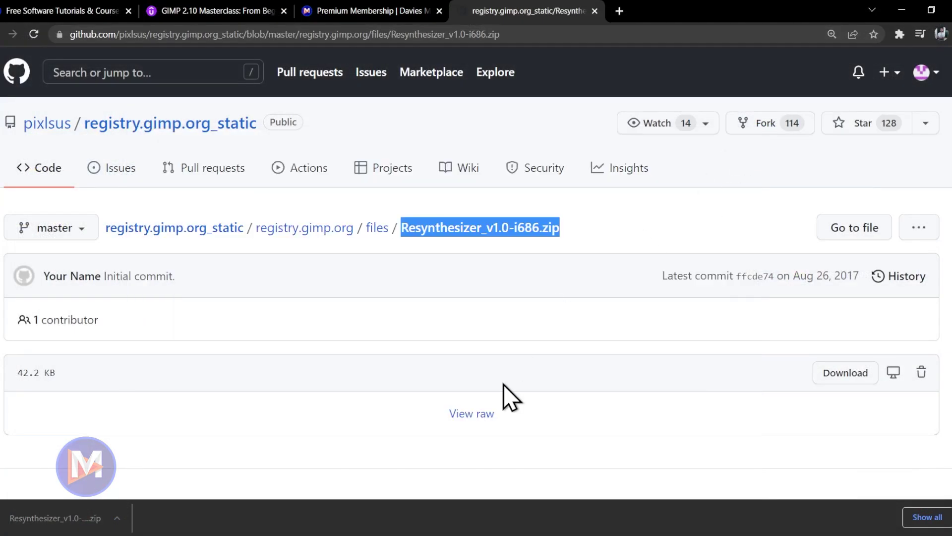
{"action": "key", "text": "super"}
{"action": "type", "text": "gimp"}
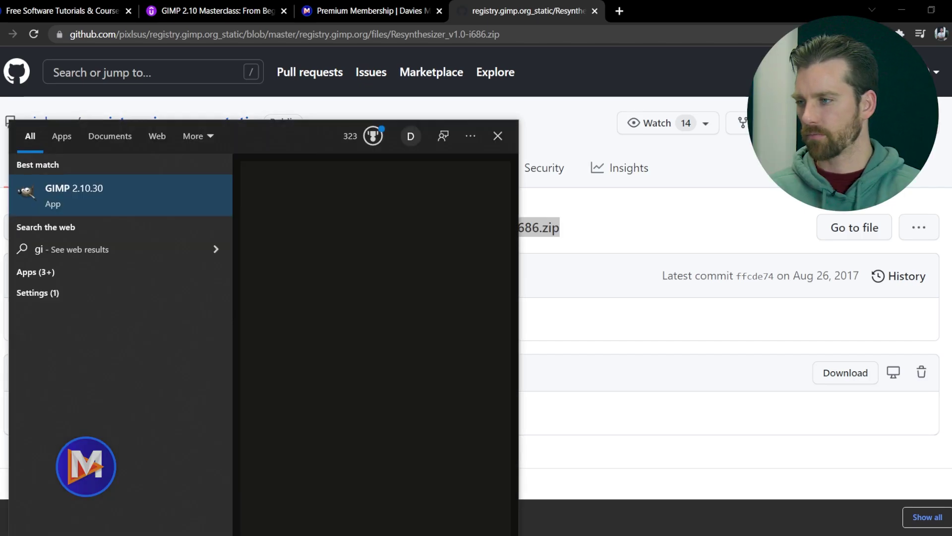
{"action": "left_click", "coordinate": [145, 188]}
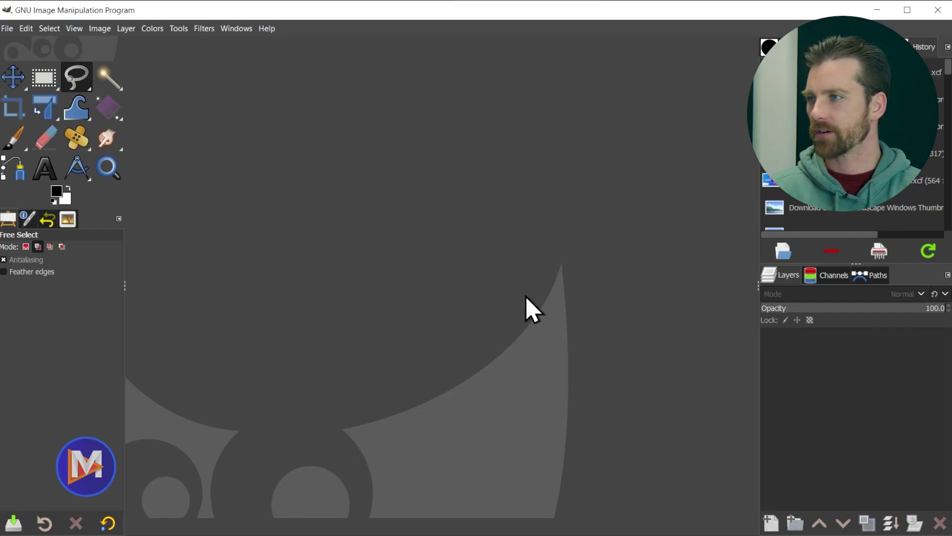
Reopen 'Woman Tossing Ball for Resynthesizer Demo' from recent files and show the Enhance filters
{"action": "left_click", "coordinate": [6, 28]}
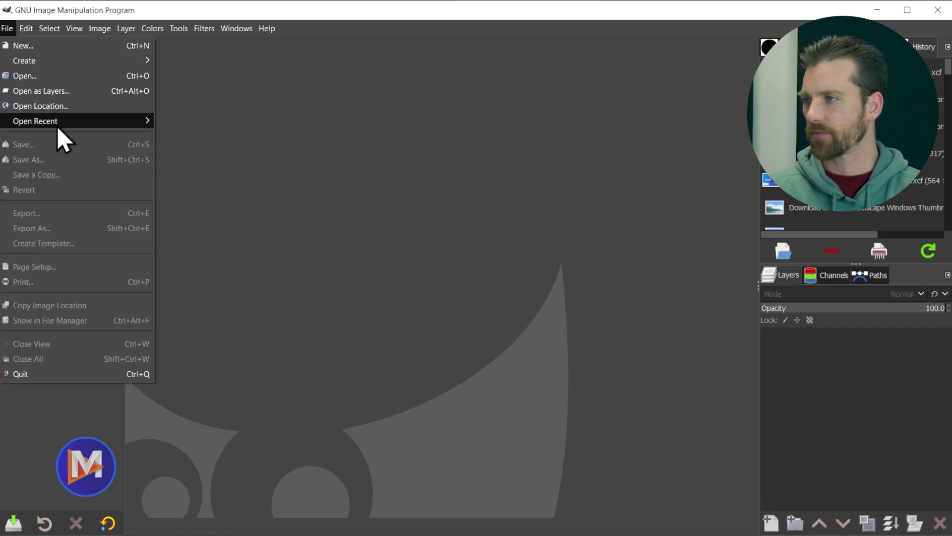
{"action": "mouse_move", "coordinate": [44, 120]}
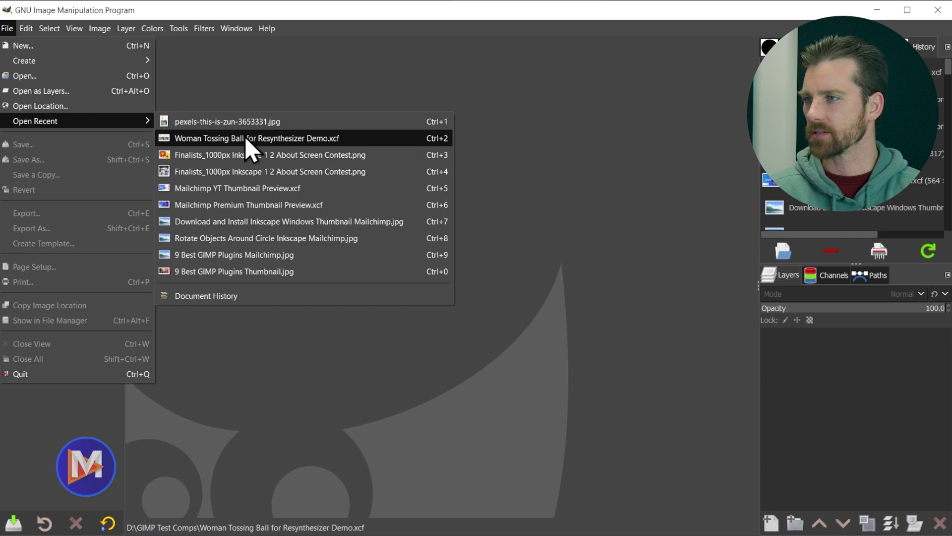
{"action": "left_click", "coordinate": [245, 138]}
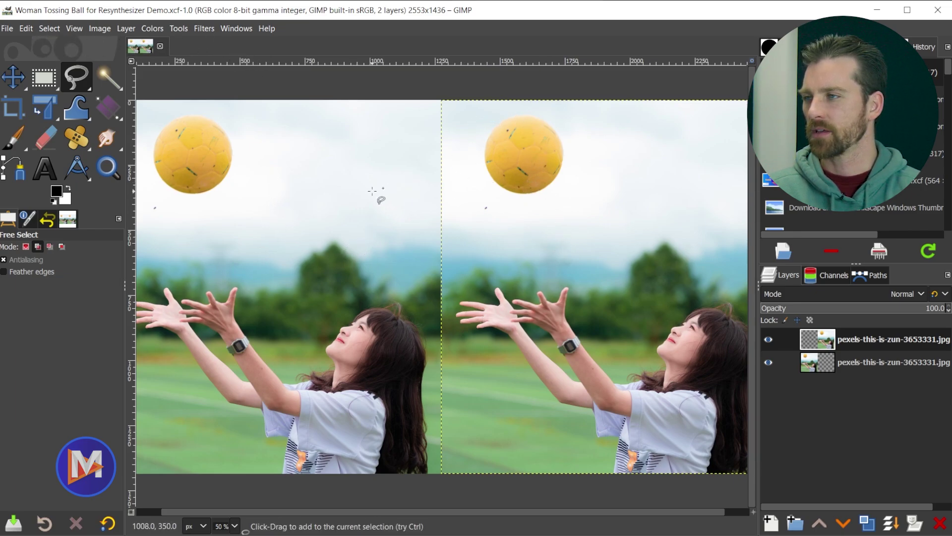
{"action": "left_click", "coordinate": [210, 29]}
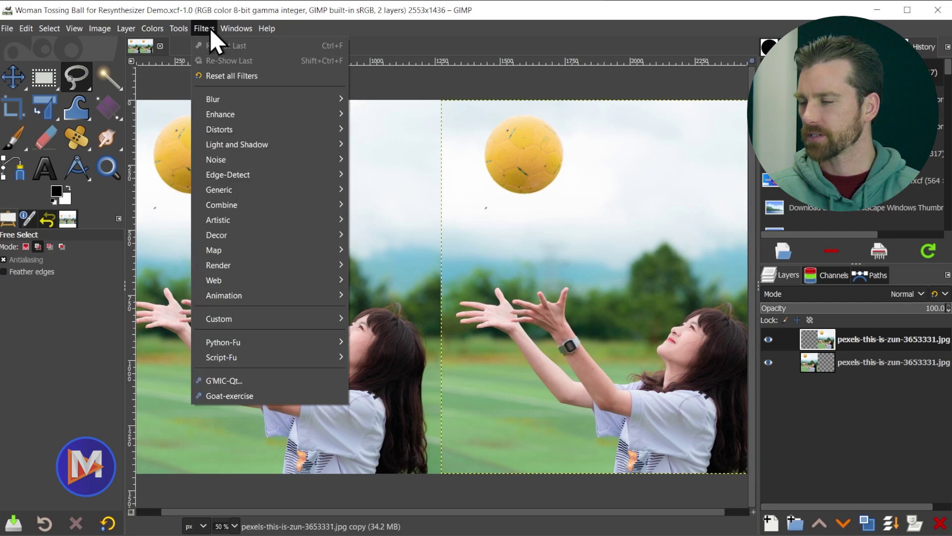
{"action": "mouse_move", "coordinate": [220, 114]}
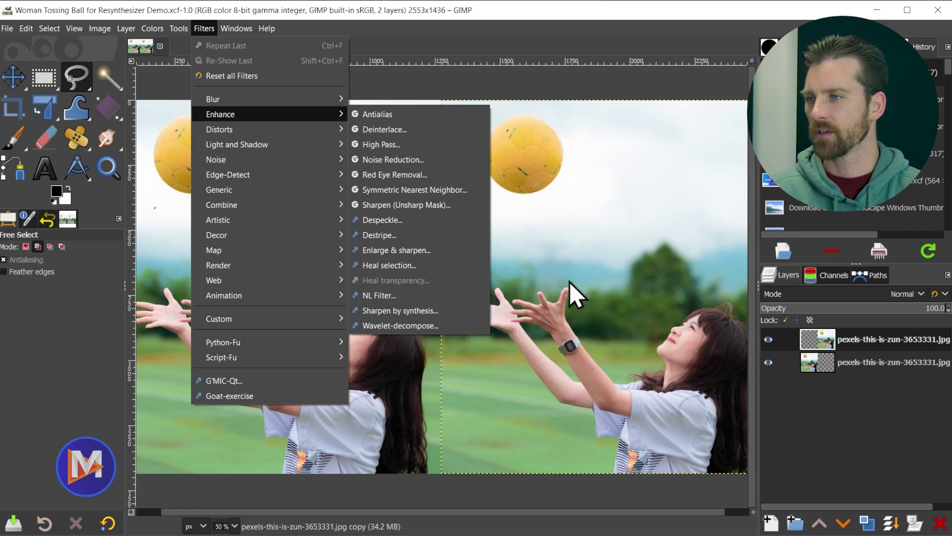
Draw a freehand selection around the airborne ball in the photo's right-hand copy
{"action": "left_click", "coordinate": [404, 12]}
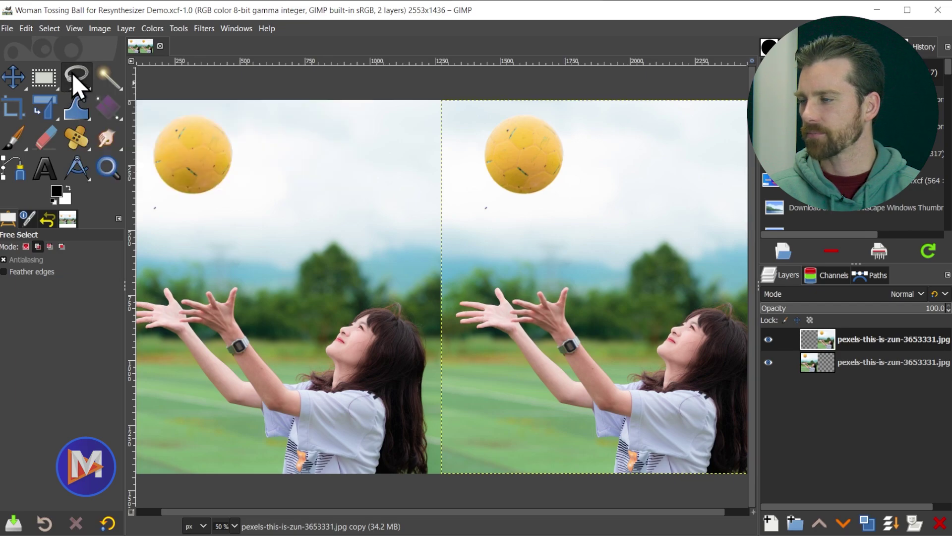
{"action": "left_click", "coordinate": [488, 115]}
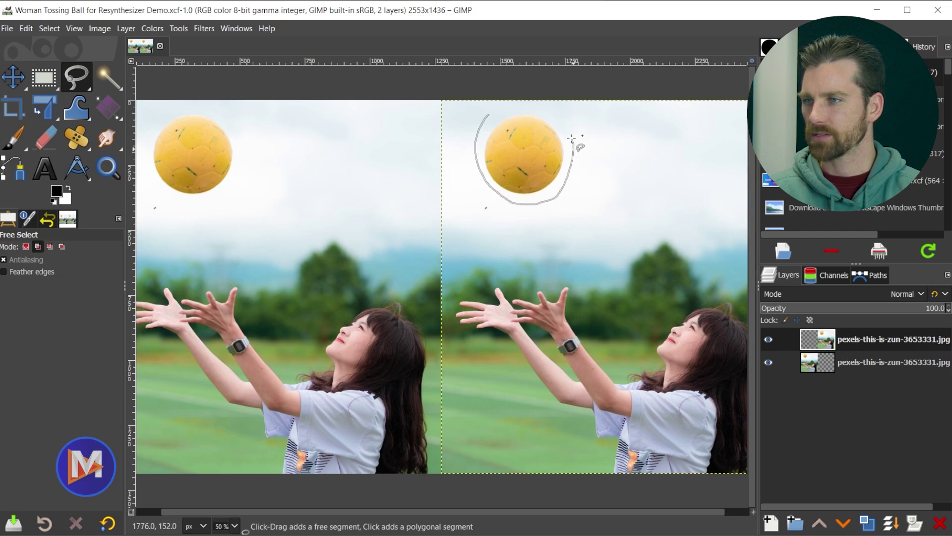
{"action": "key", "text": "Return"}
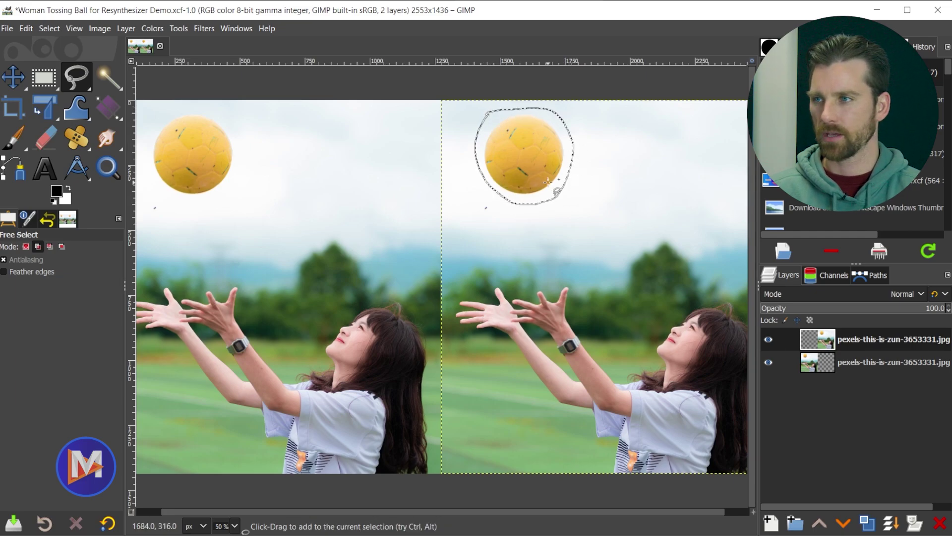
{"action": "left_click", "coordinate": [203, 29]}
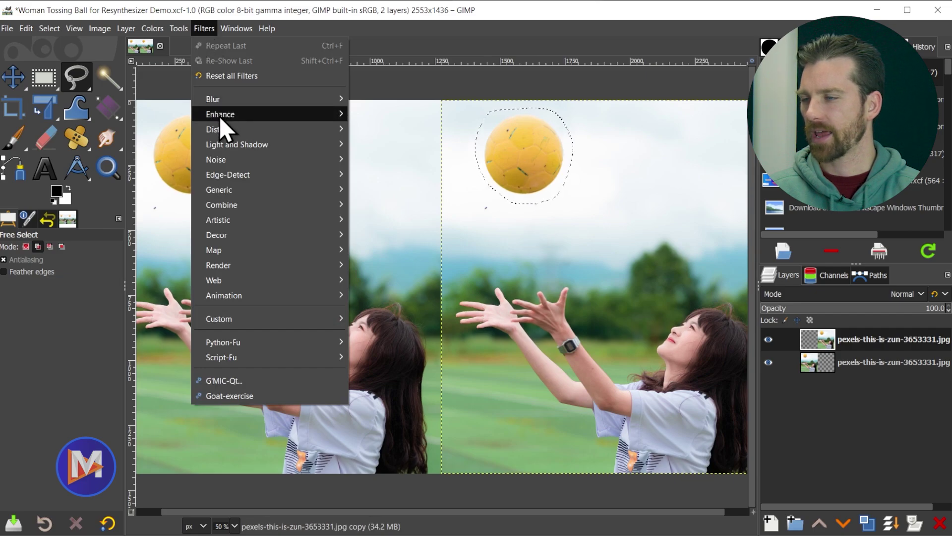
{"action": "mouse_move", "coordinate": [221, 114]}
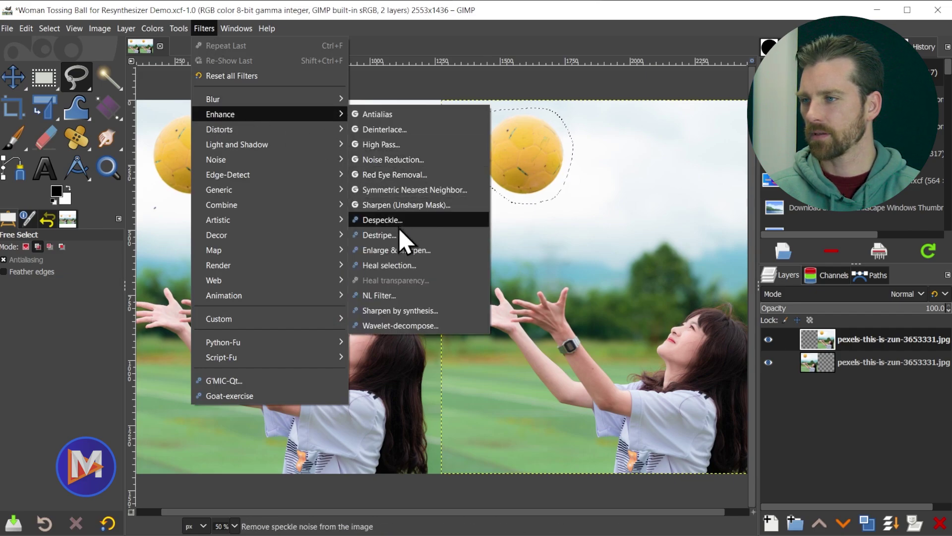
Heal the selected ball with 100-pixel sampling width, All around sampling and Random order
{"action": "left_click", "coordinate": [399, 265]}
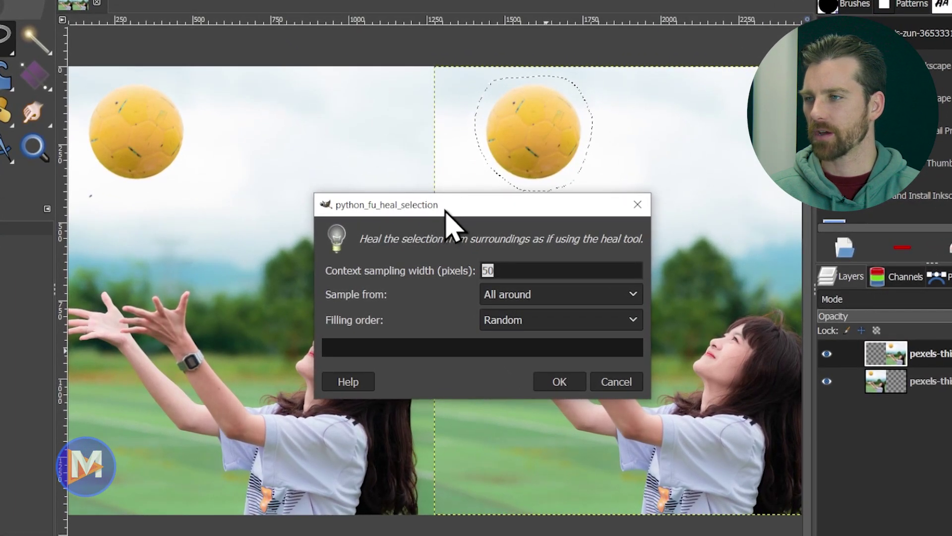
{"action": "left_click_drag", "start_coordinate": [453, 205], "coordinate": [538, 266]}
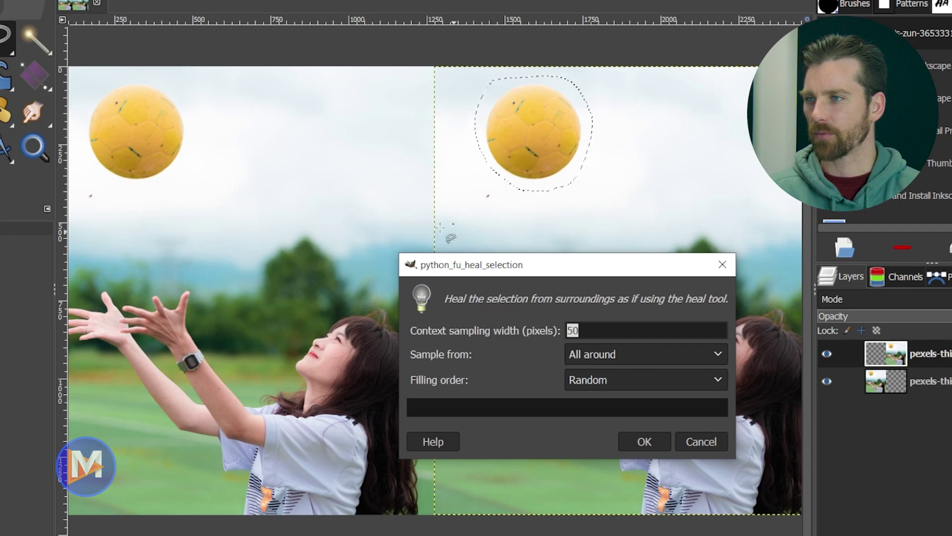
{"action": "key", "text": "BackSpace"}
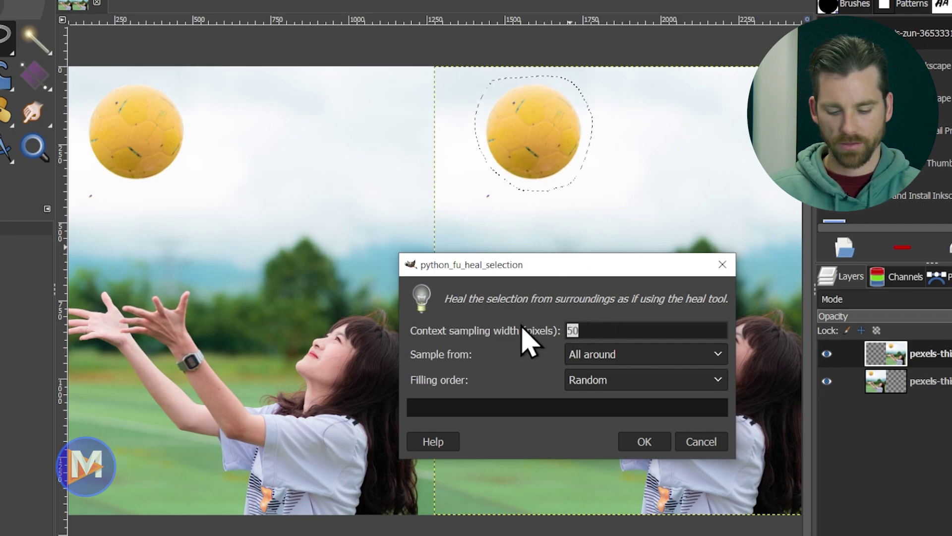
{"action": "type", "text": "100"}
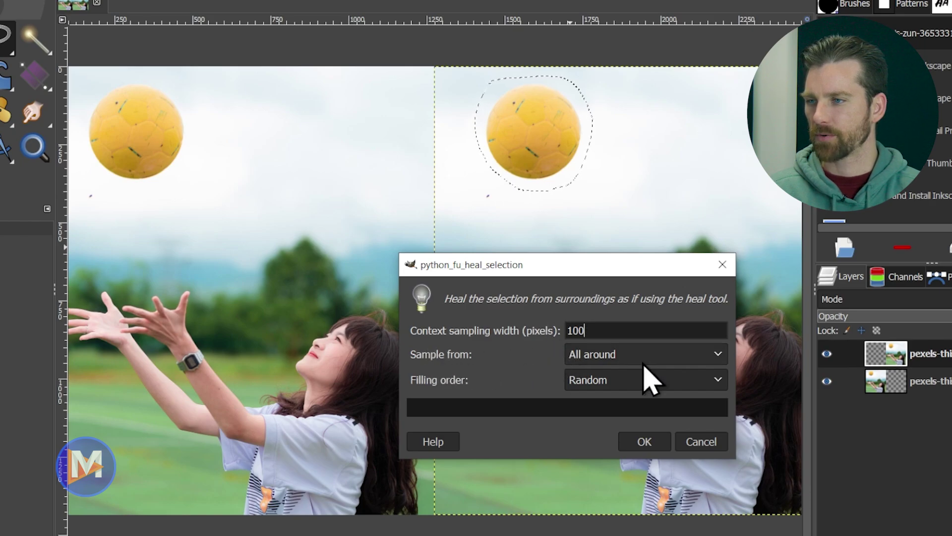
{"action": "left_click", "coordinate": [653, 354]}
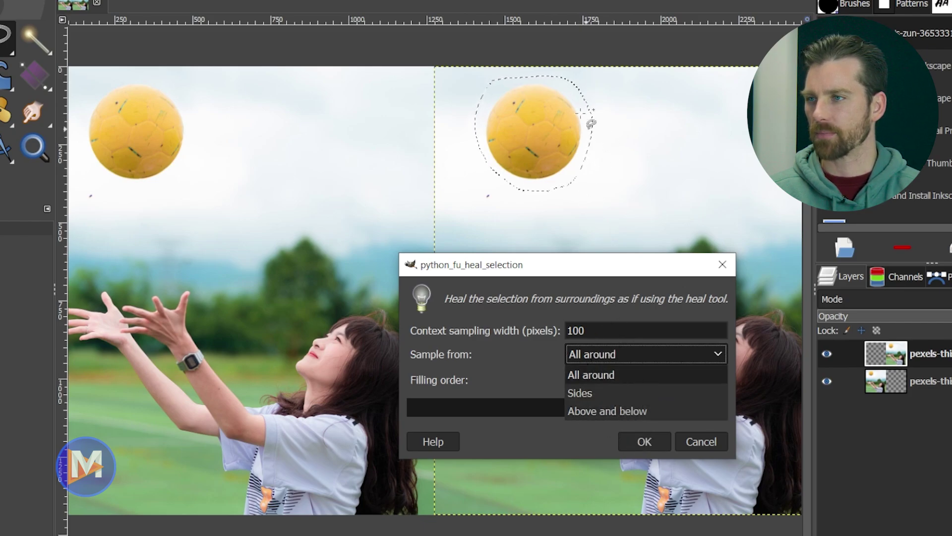
{"action": "left_click", "coordinate": [646, 373]}
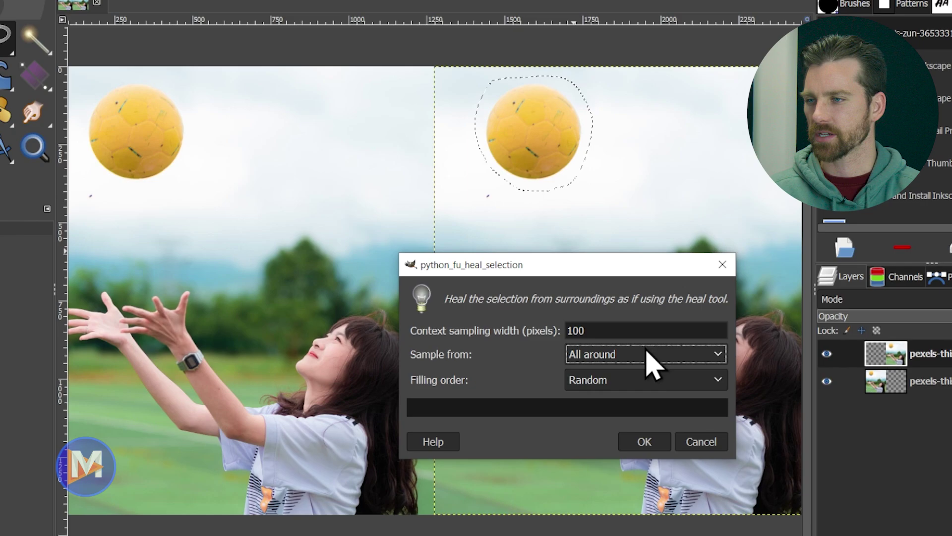
{"action": "left_click", "coordinate": [624, 381]}
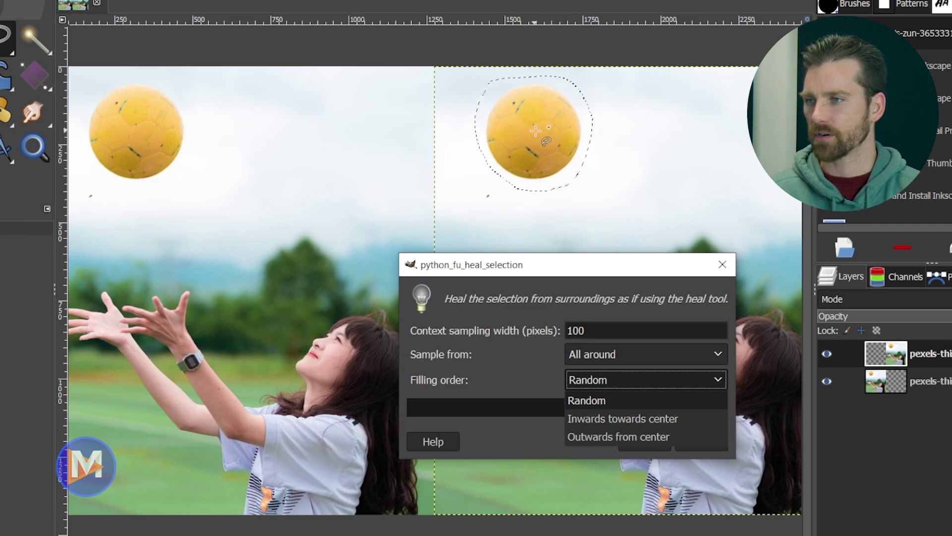
{"action": "left_click", "coordinate": [615, 401]}
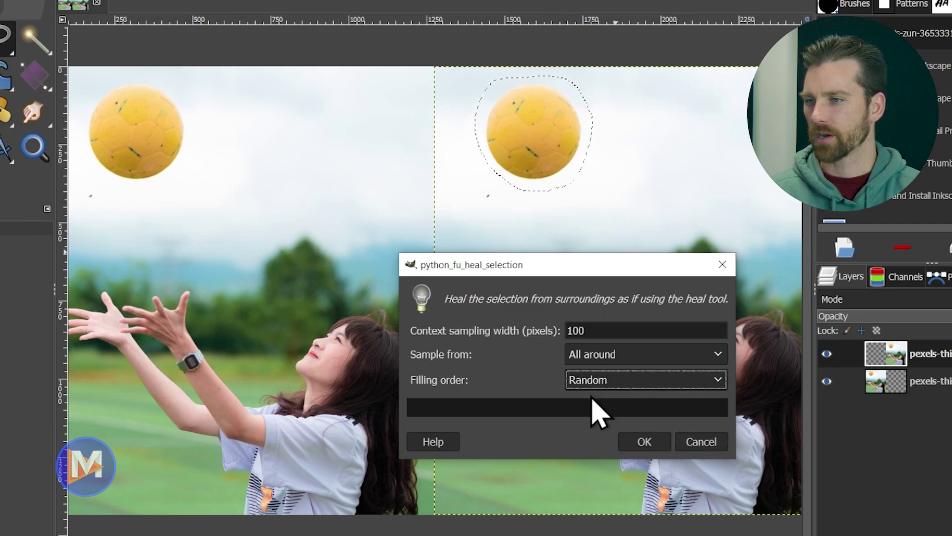
{"action": "left_click", "coordinate": [649, 444]}
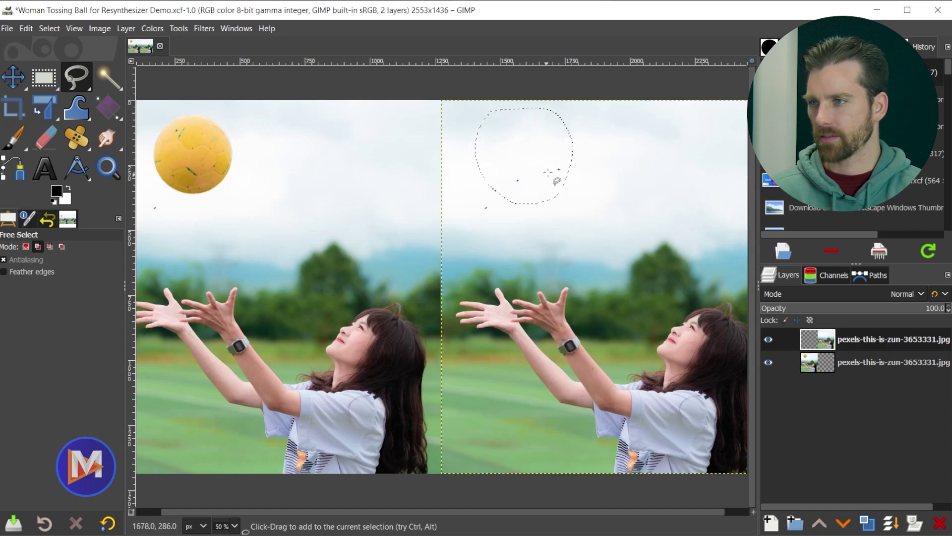
Deselect, then set a 34 px healing brush with its source in the sky
{"action": "key", "text": "ctrl+shift+a"}
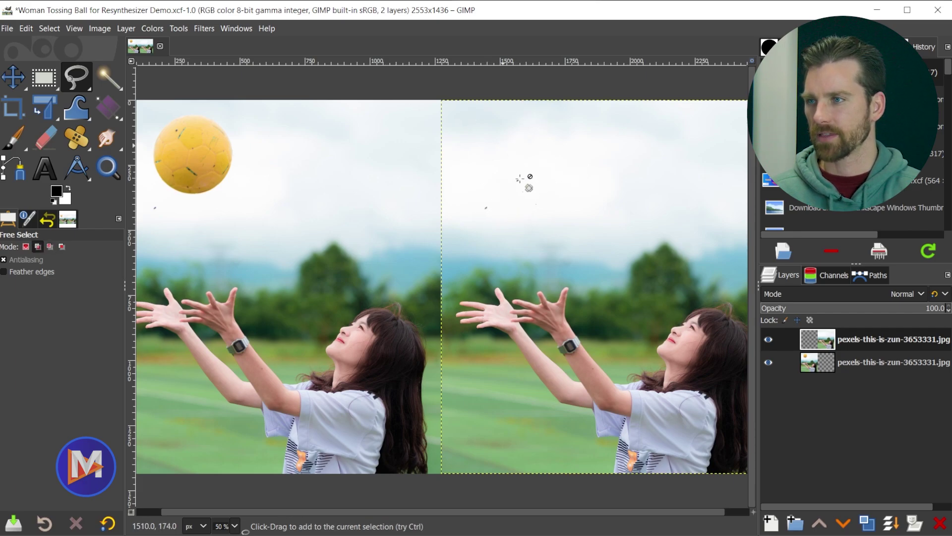
{"action": "key", "text": "h"}
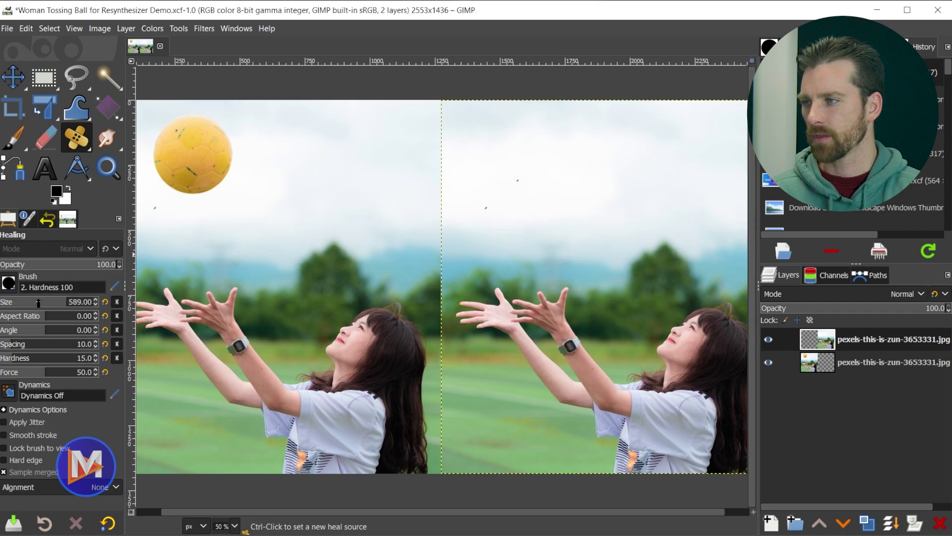
{"action": "left_click_drag", "start_coordinate": [38, 301], "coordinate": [11, 304]}
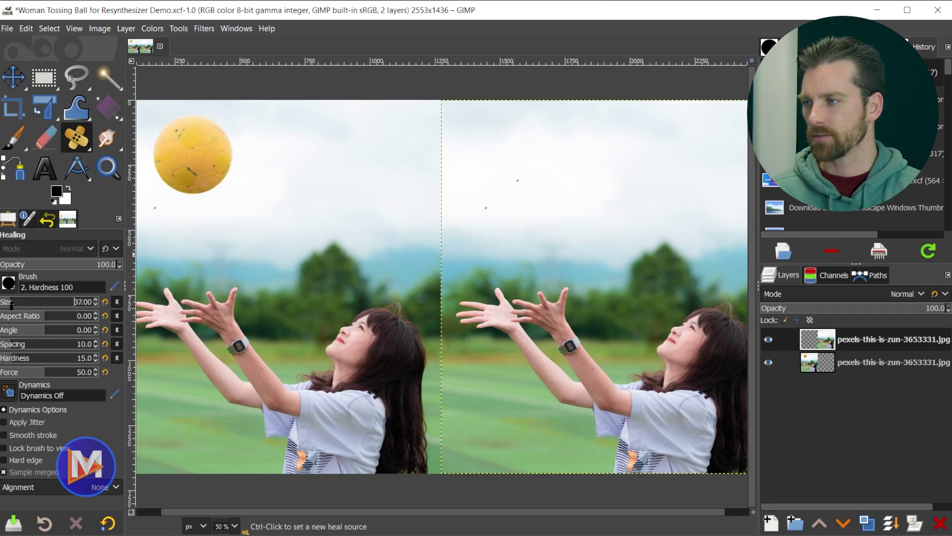
{"action": "left_click", "coordinate": [538, 180], "text": "ctrl"}
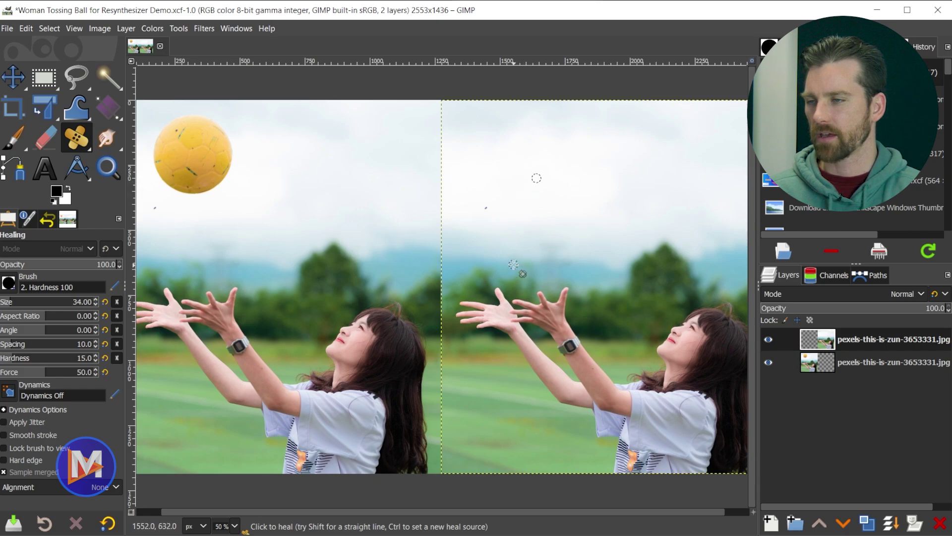
{"action": "key", "text": "ctrl"}
{"action": "left_click", "coordinate": [503, 208], "text": "ctrl"}
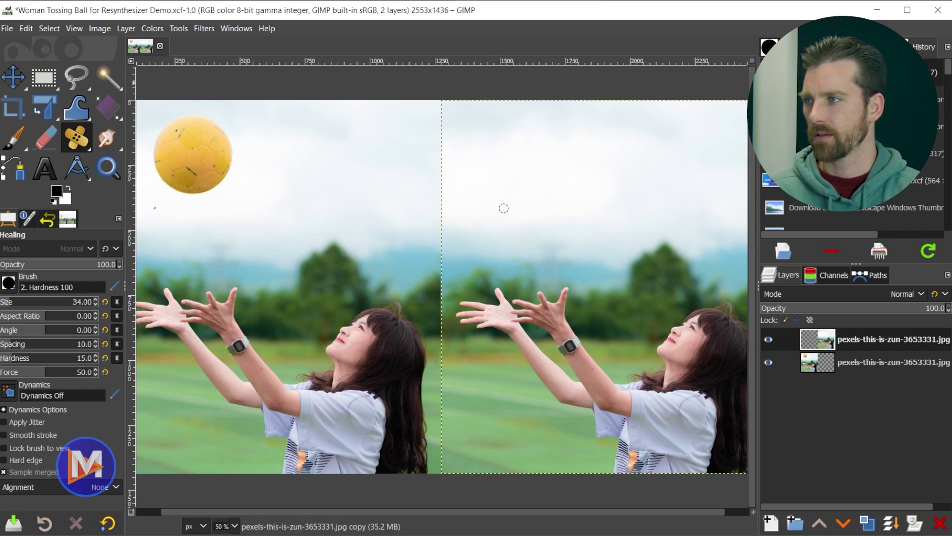
Switch the Move tool to moving layers and adjust the zoom to see the photo
{"action": "left_click", "coordinate": [13, 77]}
{"action": "key", "text": "minus"}
{"action": "key", "text": "m"}
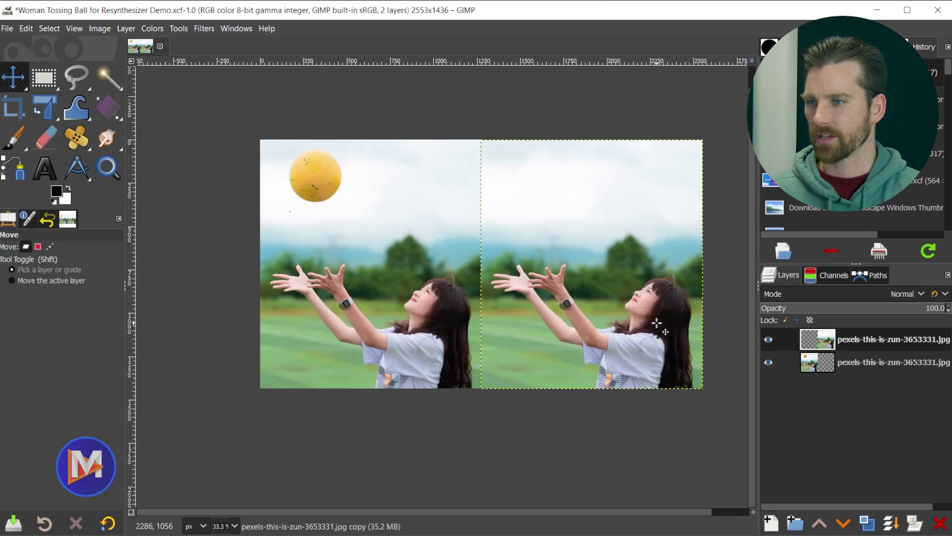
{"action": "key", "text": "plus"}
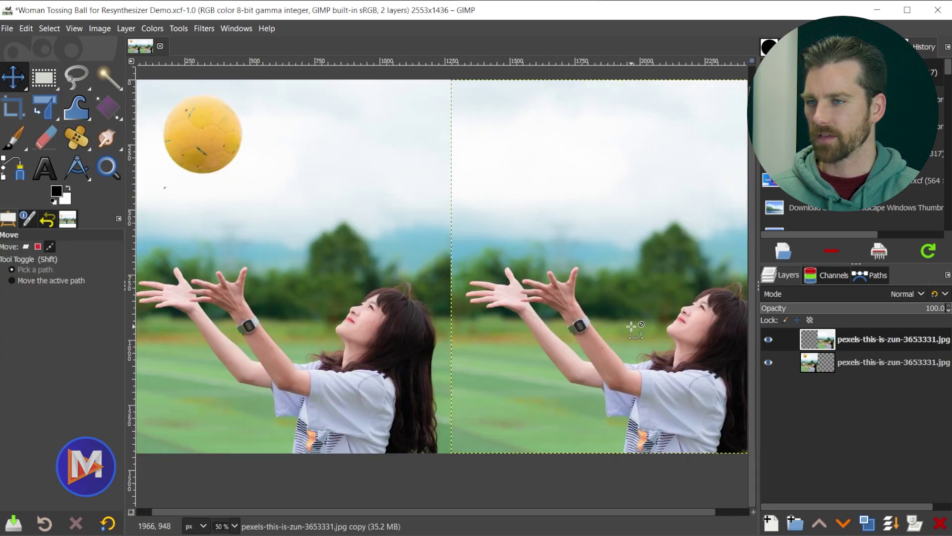
{"action": "key", "text": "minus"}
{"action": "key", "text": "plus"}
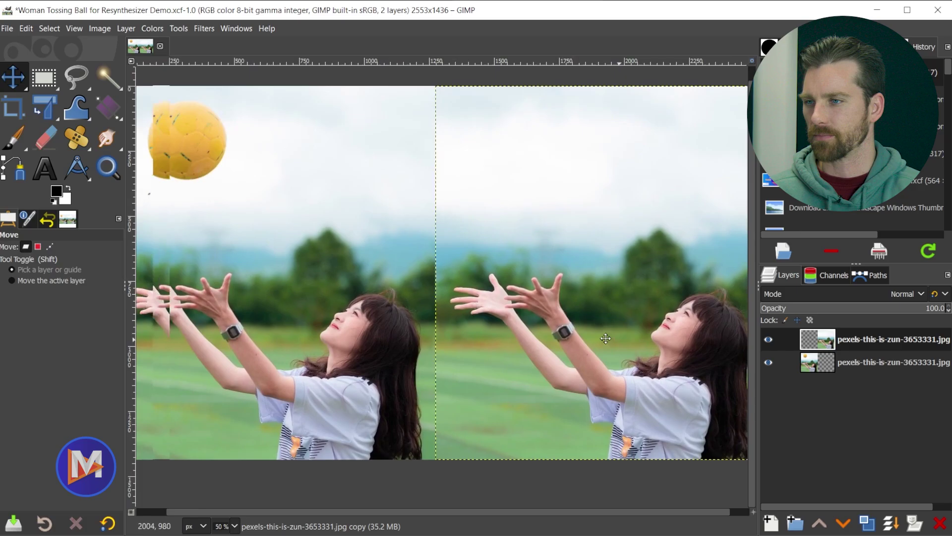